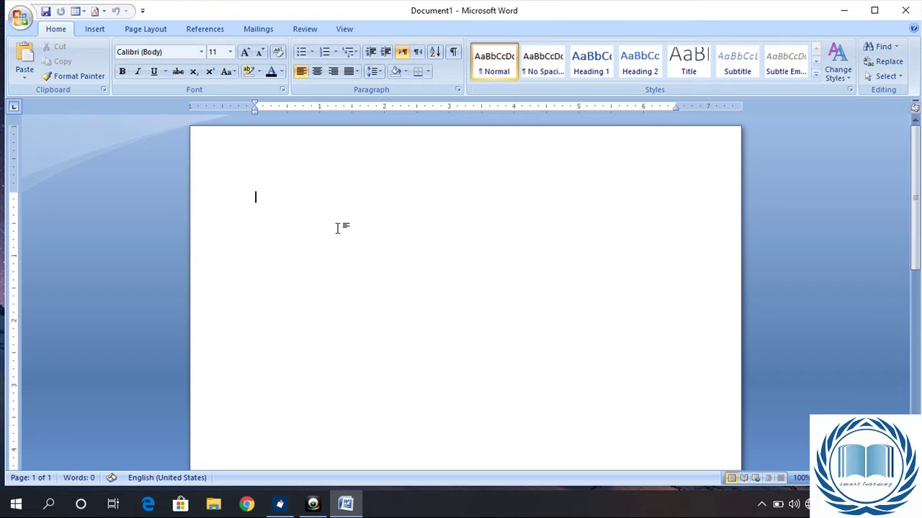
Type 'smart learning tips chenel is for students and job seekers.' on the first line
text(s)
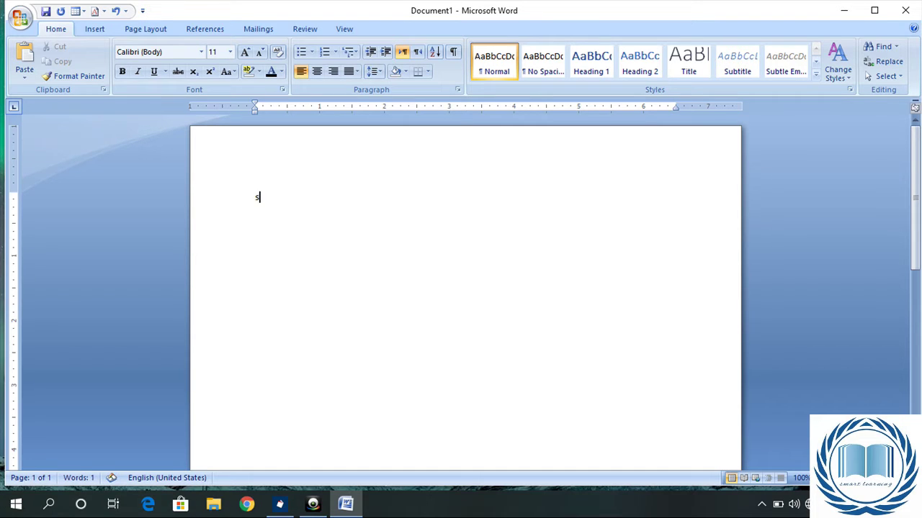
text(mart)
text( learni)
text(ng tip)
text(s ch)
text(en)
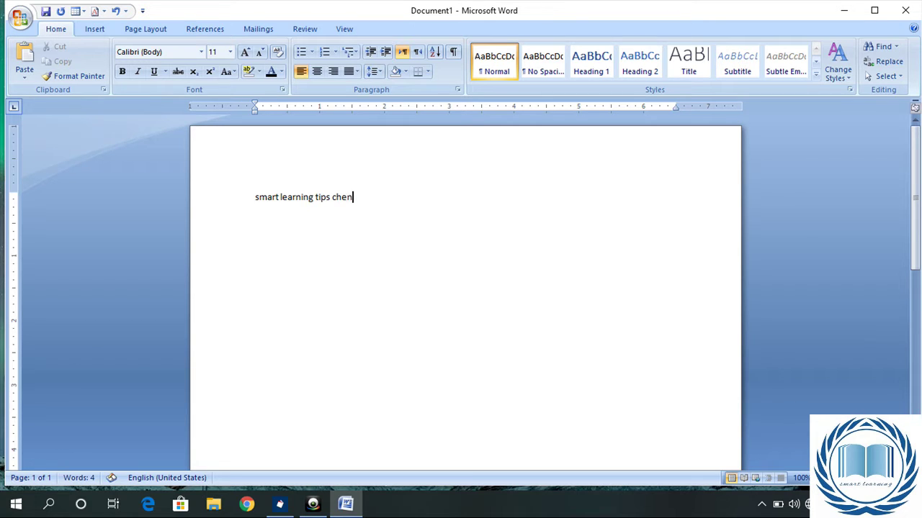
text(e)
text(l)
text( is)
text( for stud)
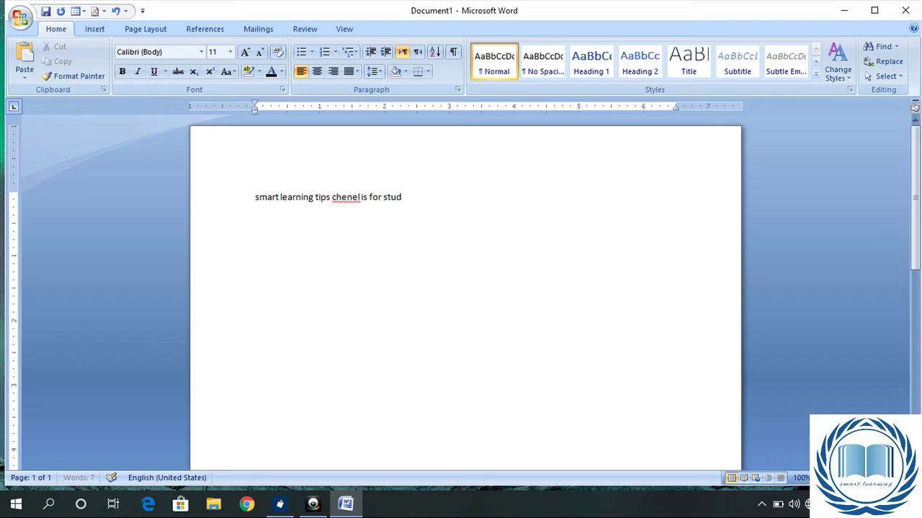
text(ents )
text(and jo)
text(b see)
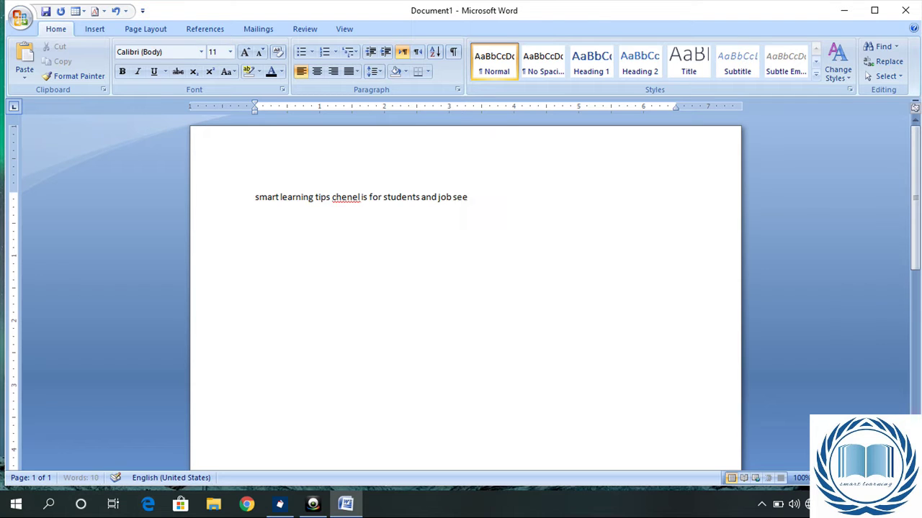
text(kers.)
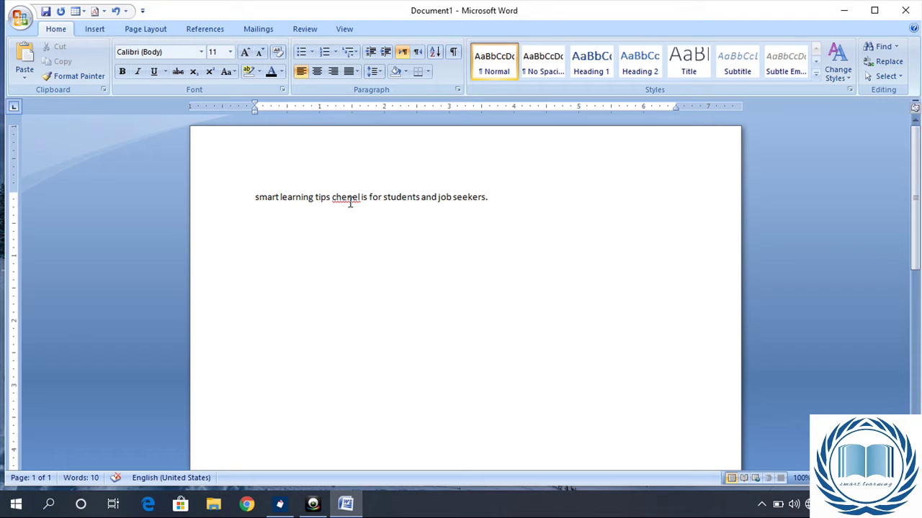
Replace the misspelled word 'chenel' with the spelling suggestion 'channel'
right_click(350, 203)
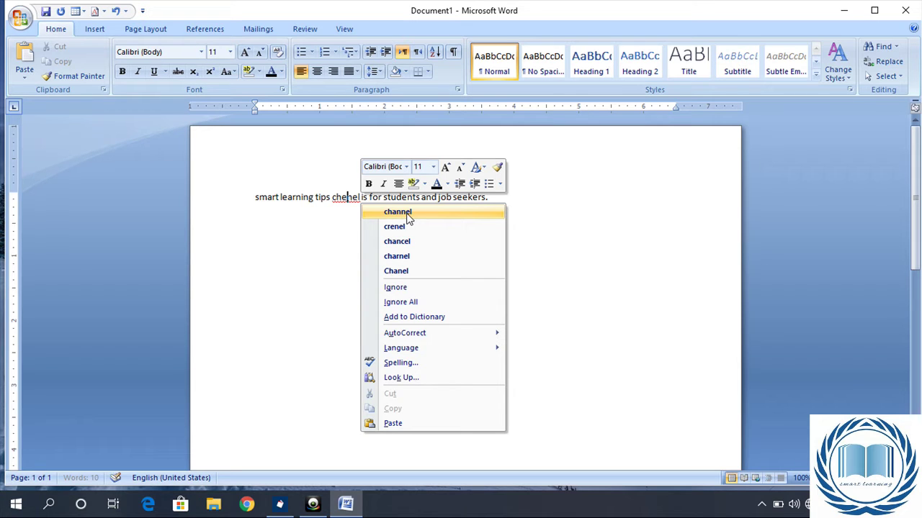
click(407, 215)
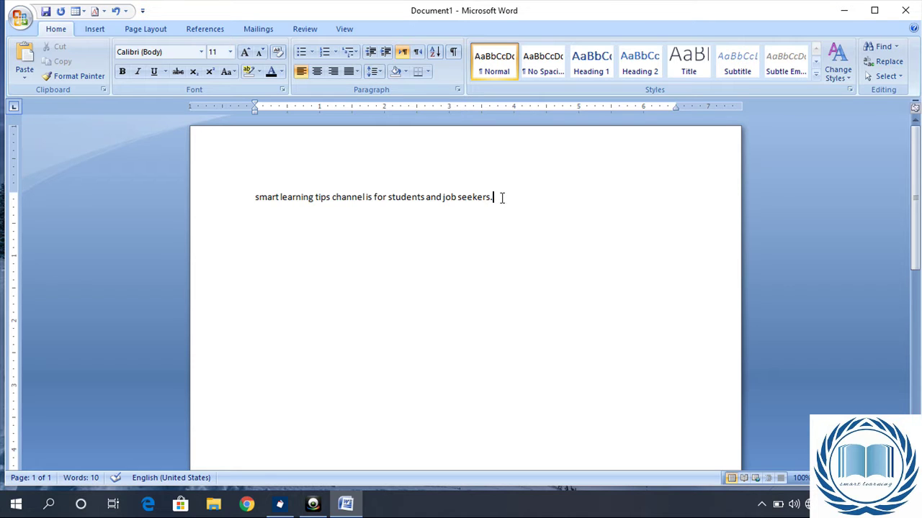
Select the sentence and change its font from Calibri to Times New Roman
drag(502, 197, 252, 194)
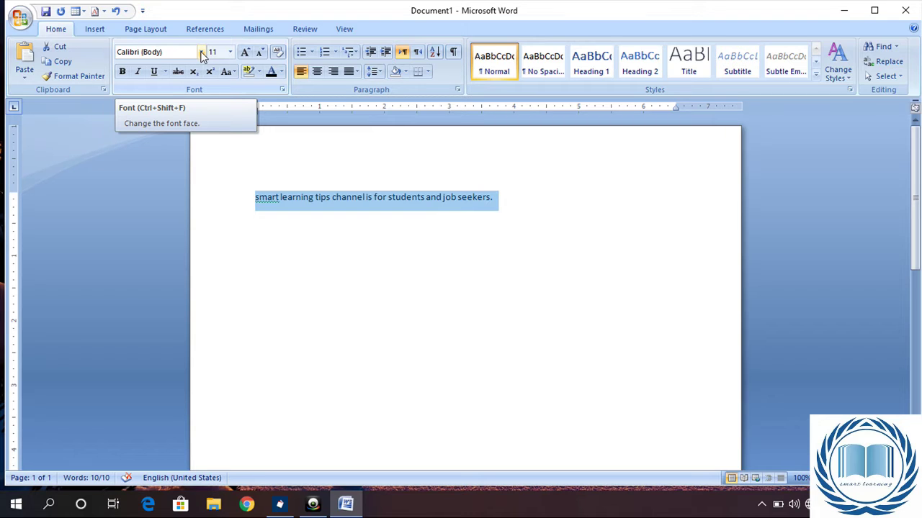
click(200, 52)
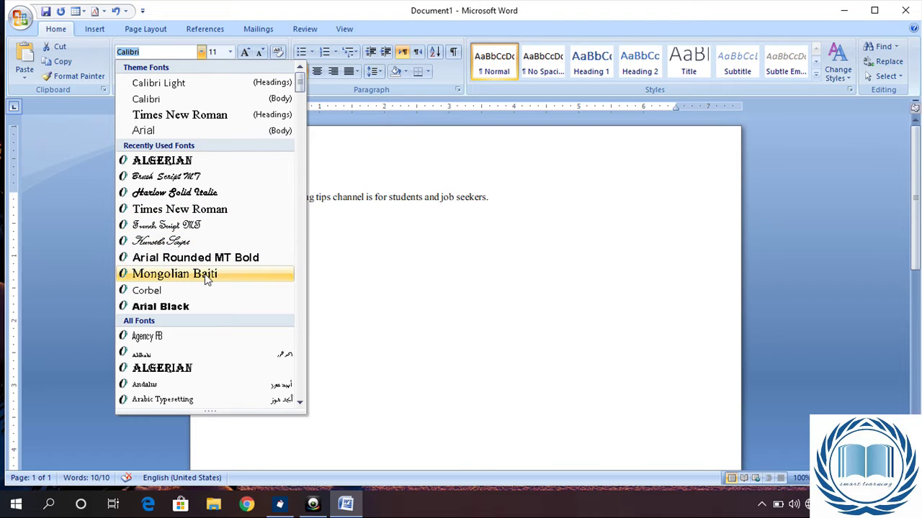
click(201, 212)
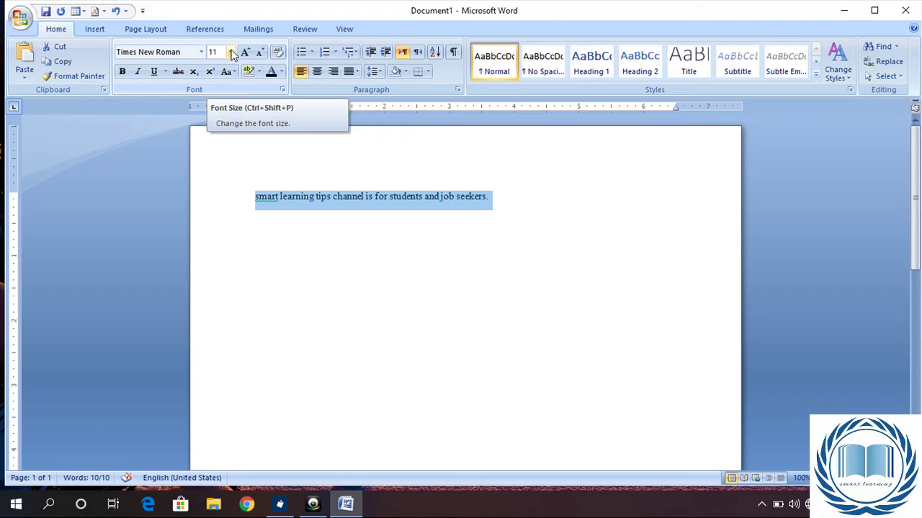
Set the sentence's font size to 12 point
click(231, 53)
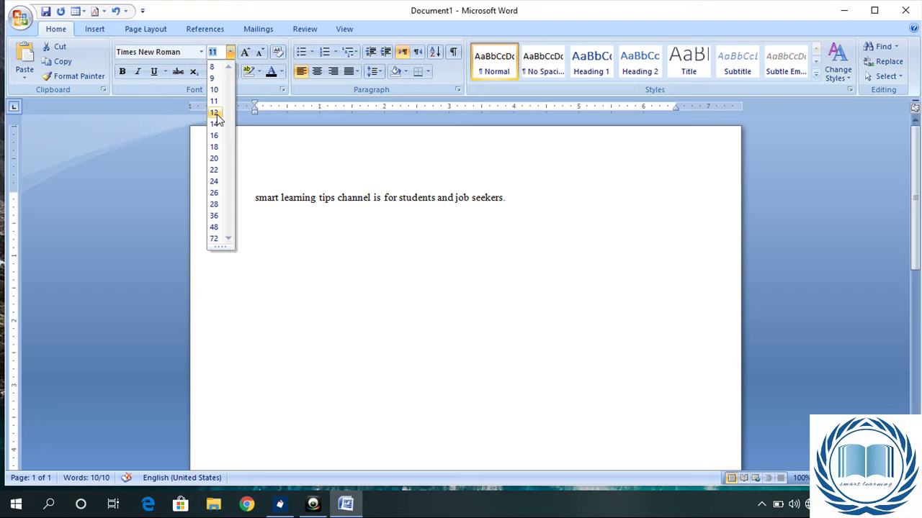
click(216, 114)
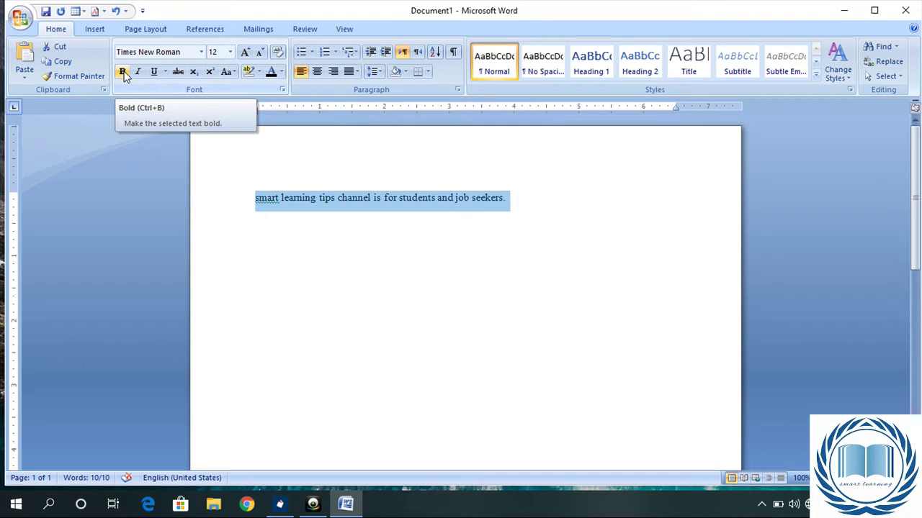
Toggle bold and italic on and off, leaving the sentence plain, and show underline styles
click(123, 72)
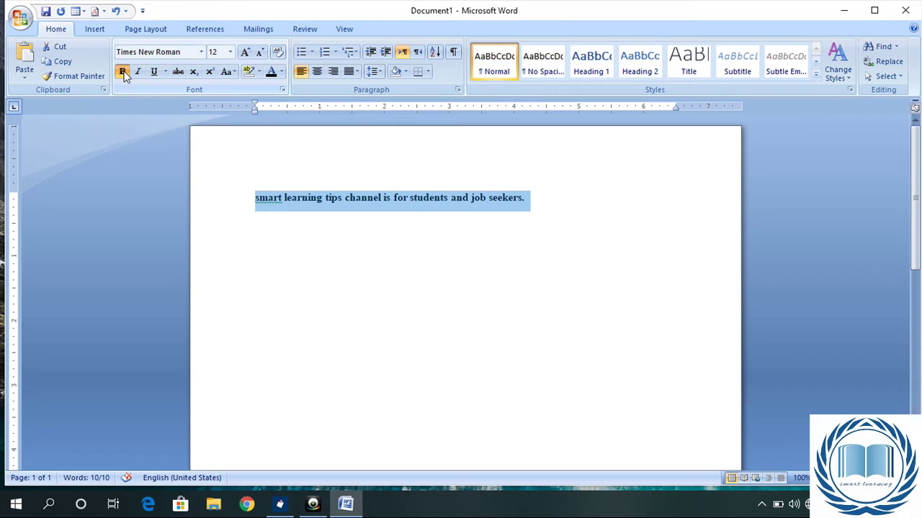
click(123, 72)
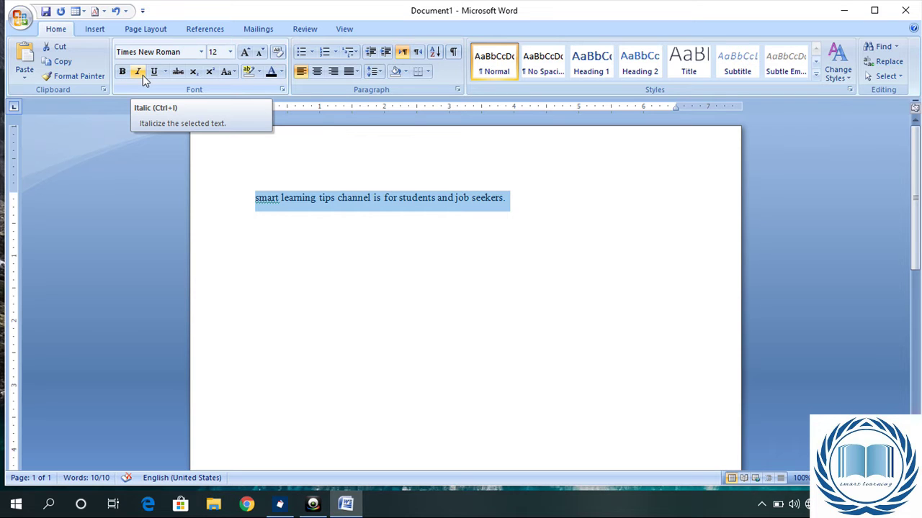
click(143, 75)
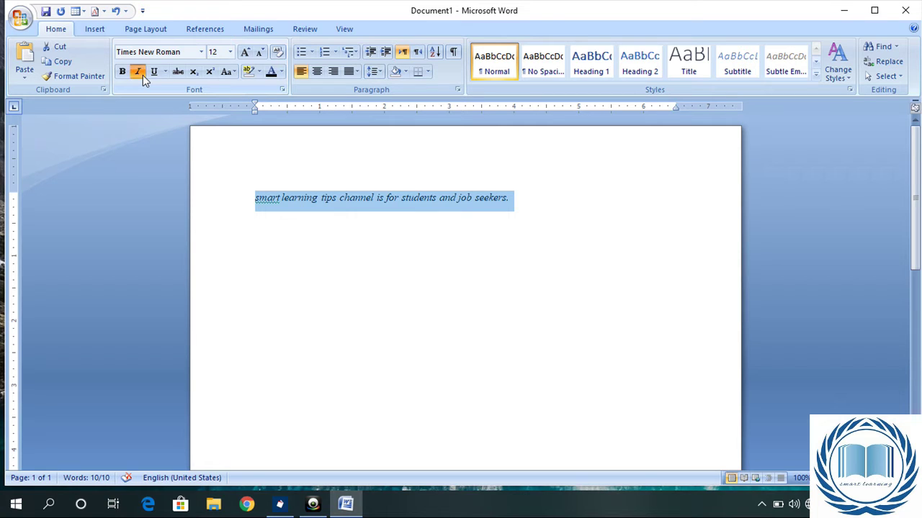
click(142, 75)
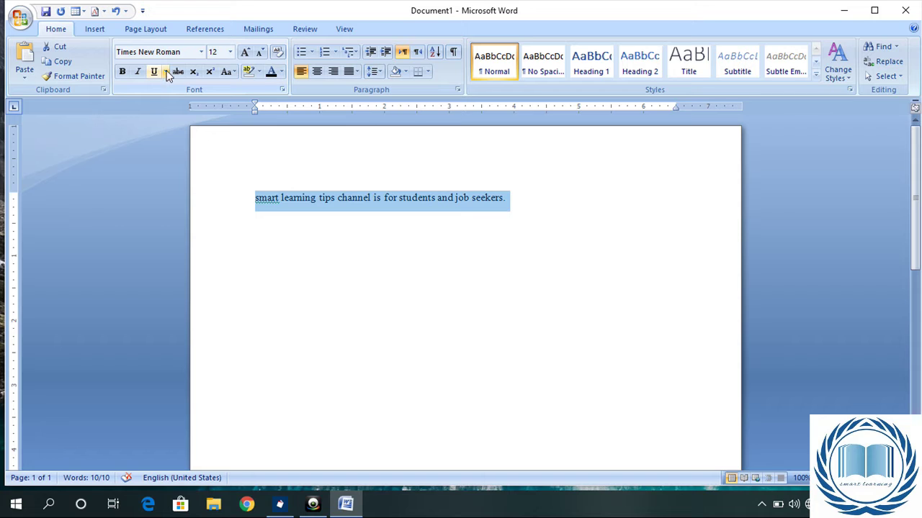
click(165, 72)
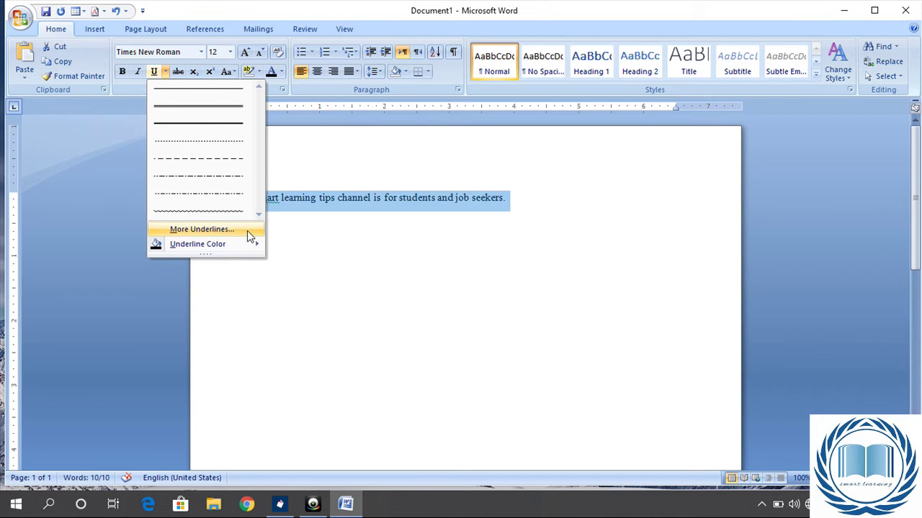
Preview the Underline Color palette, then close the menu without applying any underline
mouse_move(250, 247)
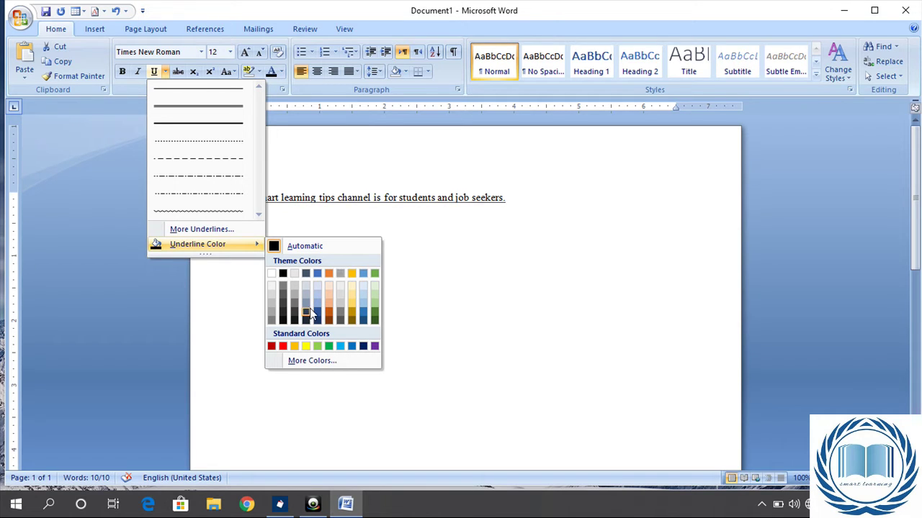
click(335, 159)
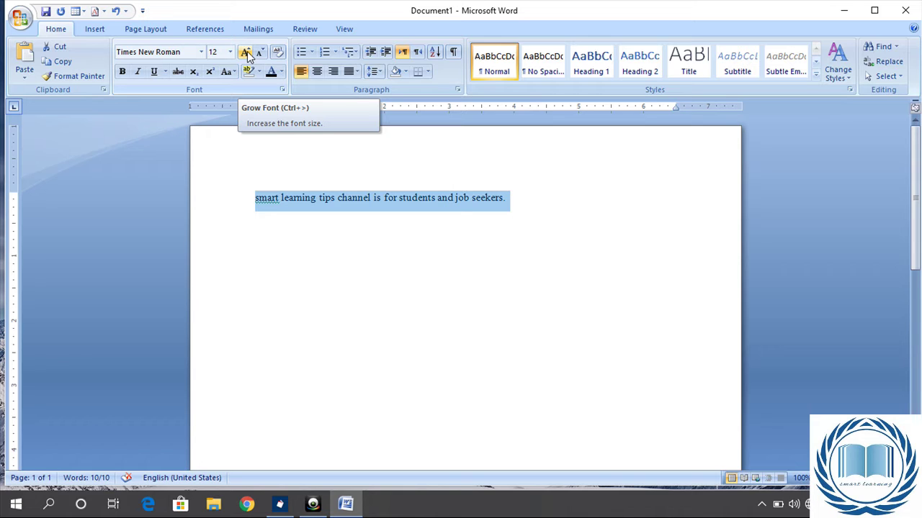
Grow the sentence from 12 up to 22 point, then shrink it back to 16 point
click(246, 53)
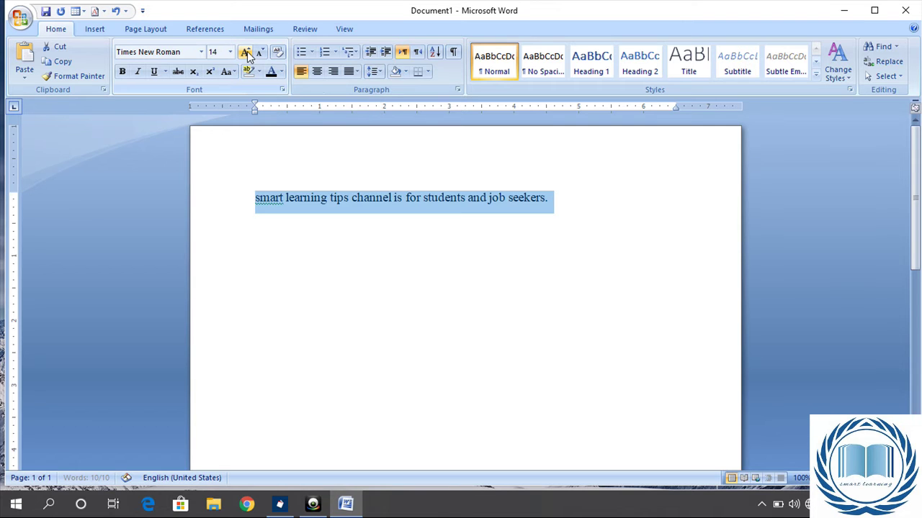
click(246, 54)
click(245, 52)
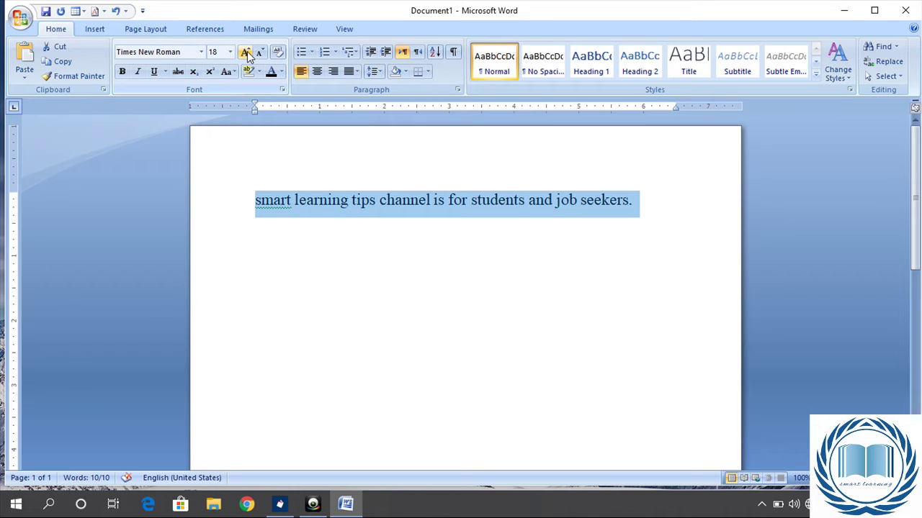
click(245, 53)
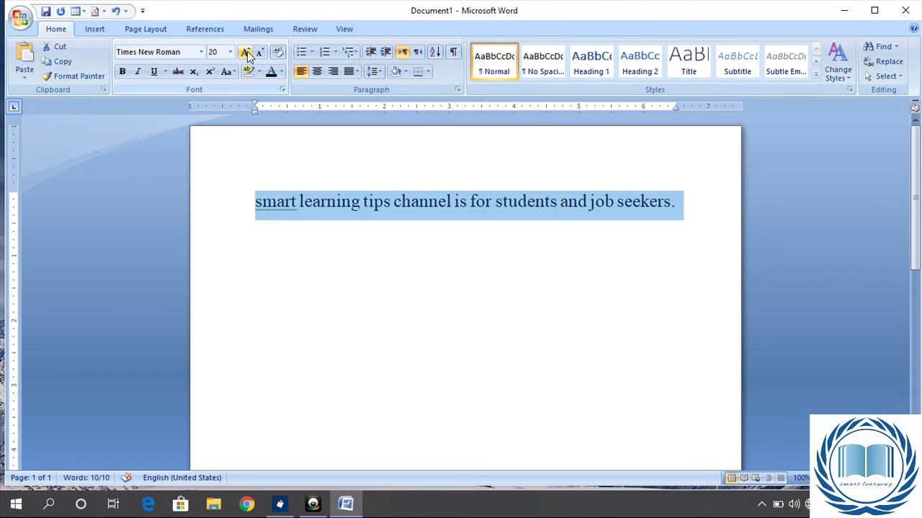
click(245, 54)
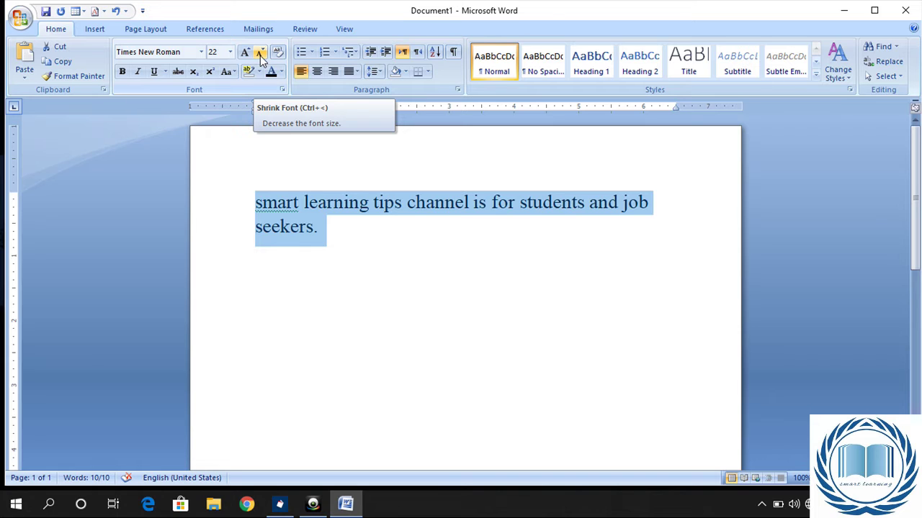
click(261, 56)
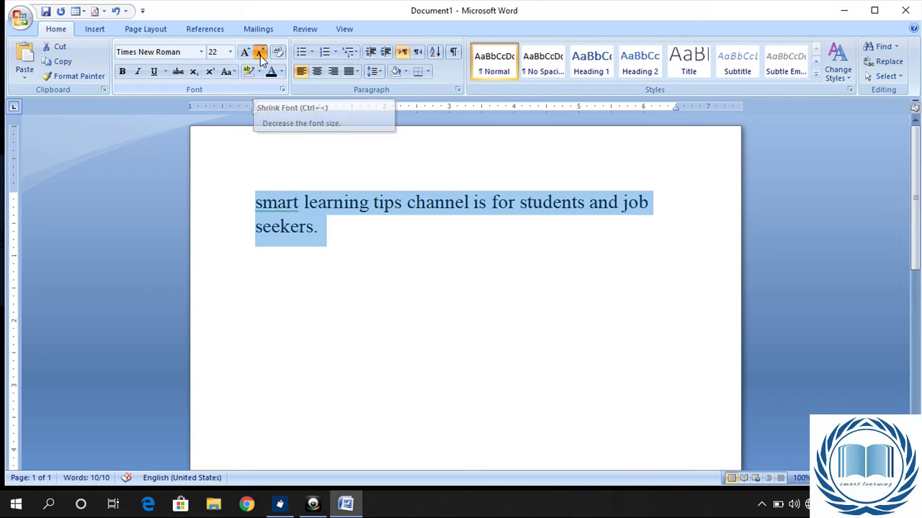
click(260, 56)
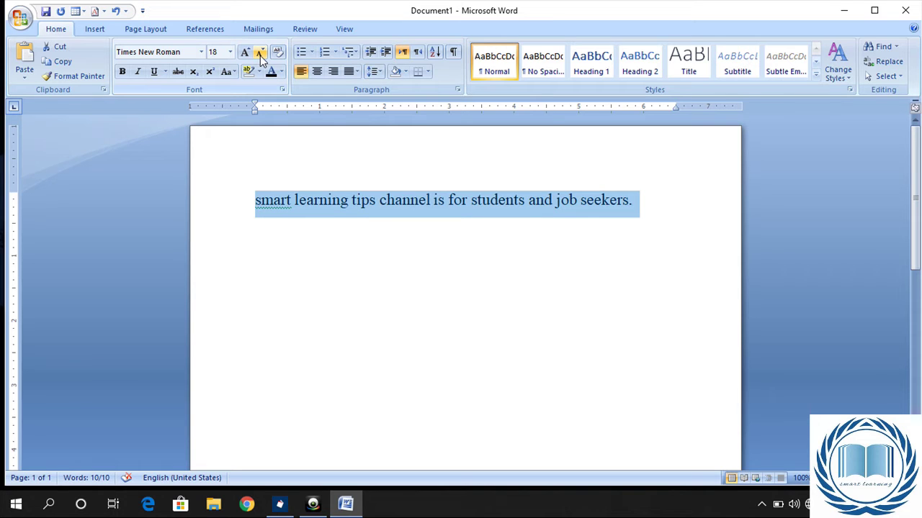
click(261, 56)
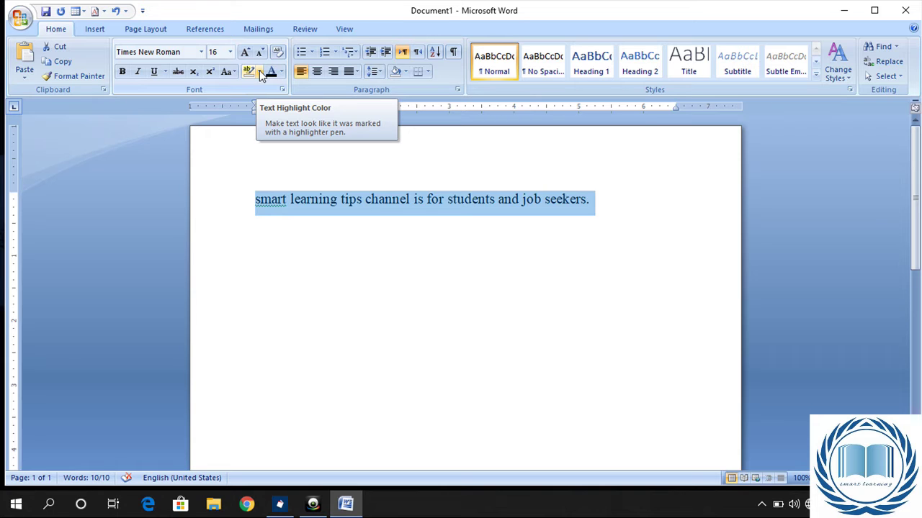
Set the sentence's highlight colour to No Color and bring up the Font Color palette
click(259, 70)
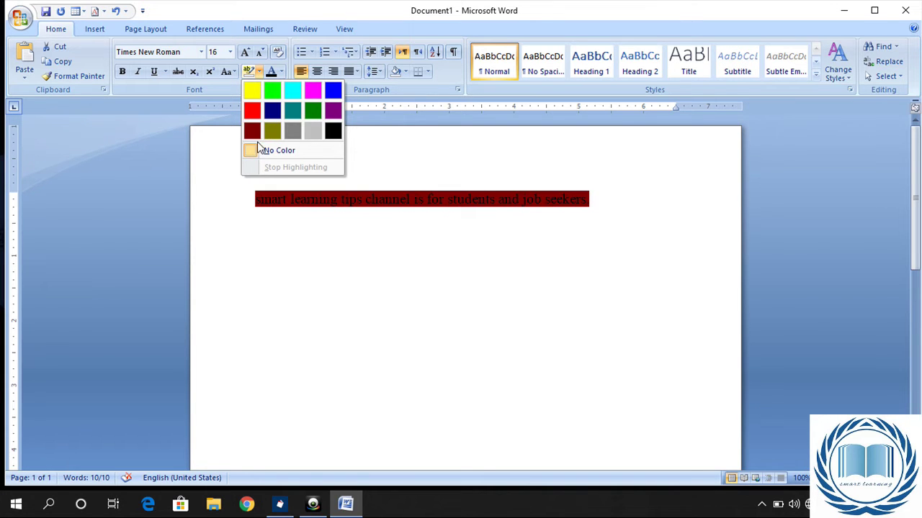
click(362, 123)
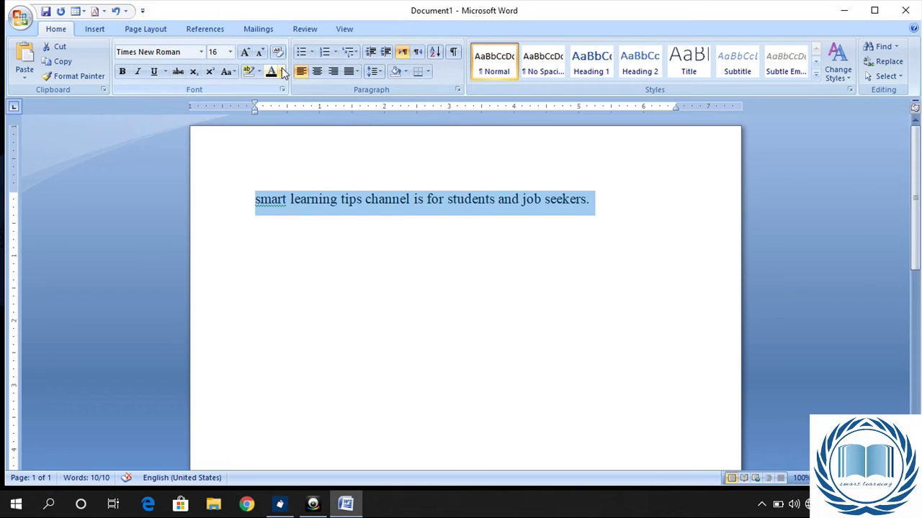
click(283, 72)
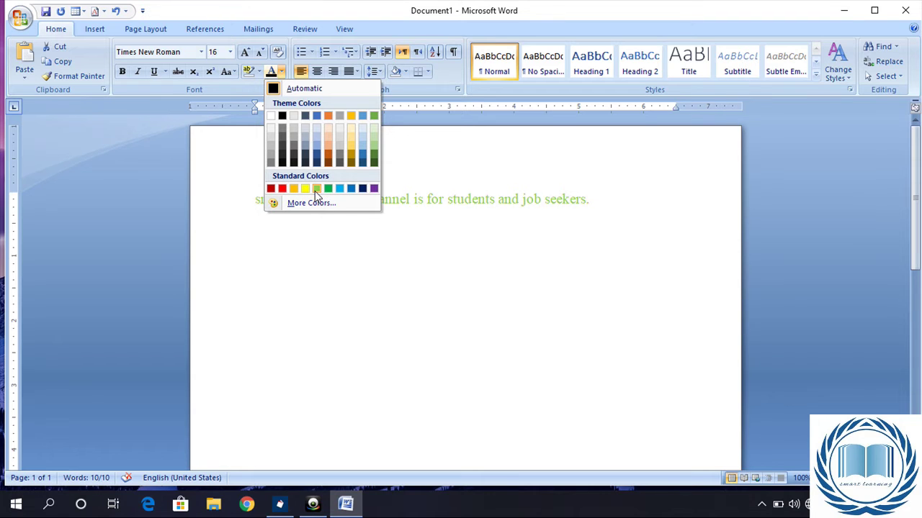
Choose Dark Blue as the font colour and keep the font size at 16 point
click(367, 189)
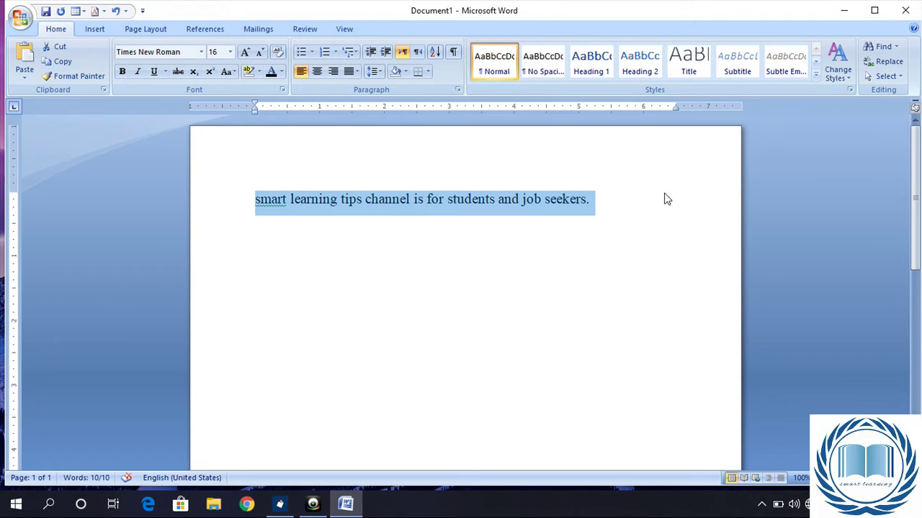
click(646, 198)
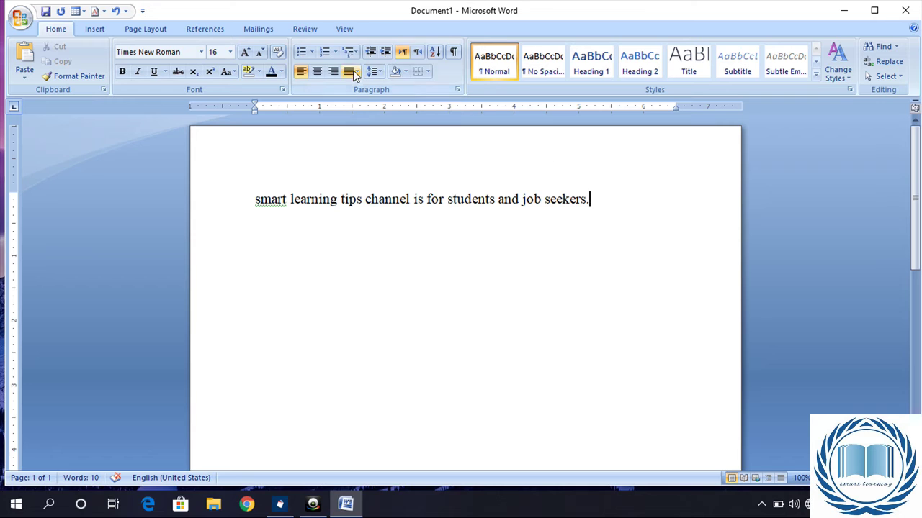
click(229, 52)
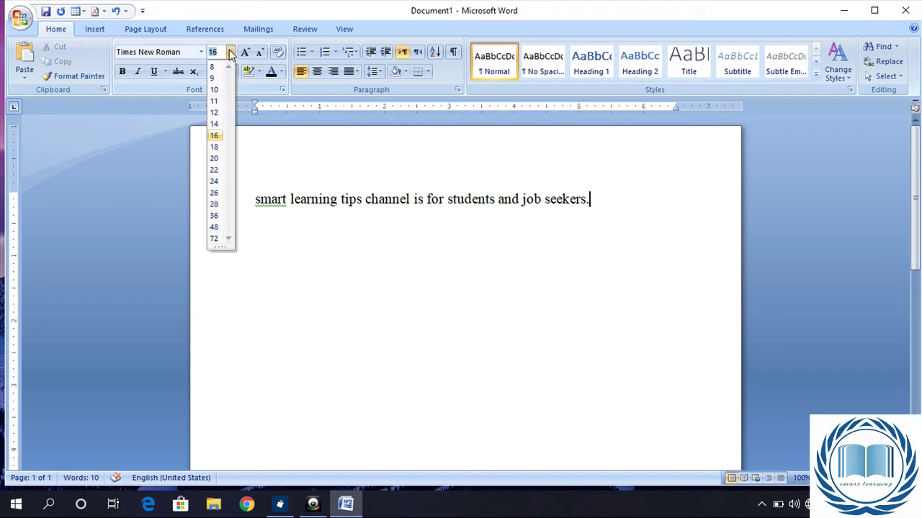
click(216, 136)
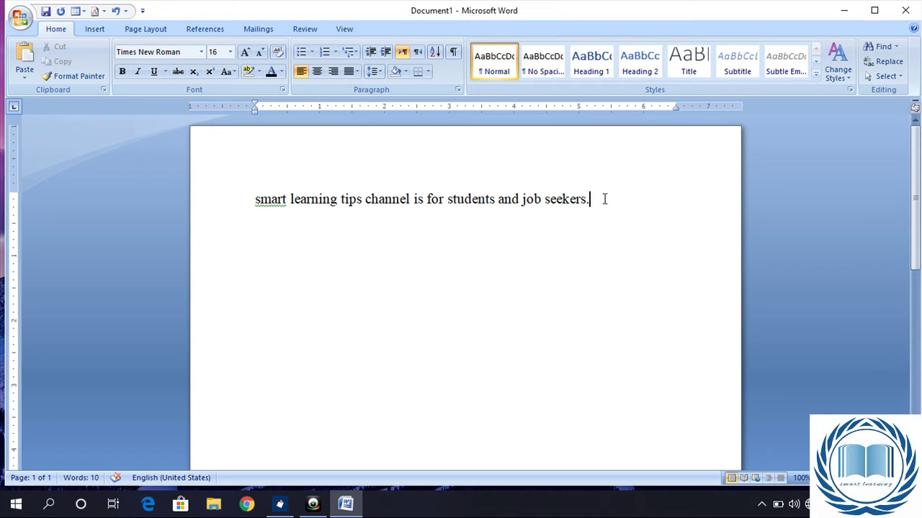
Select the sentence and cycle Change Case through lowercase and UPPERCASE to Sentence case
drag(604, 198, 268, 200)
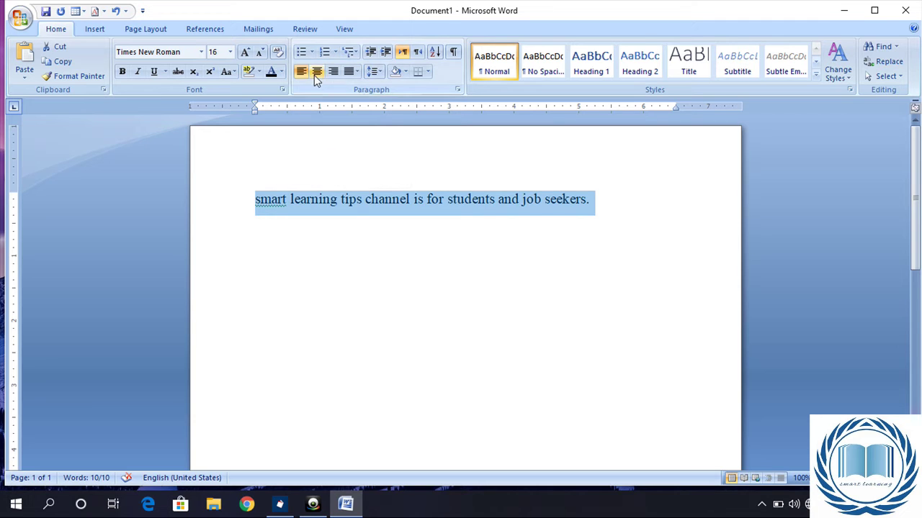
click(237, 73)
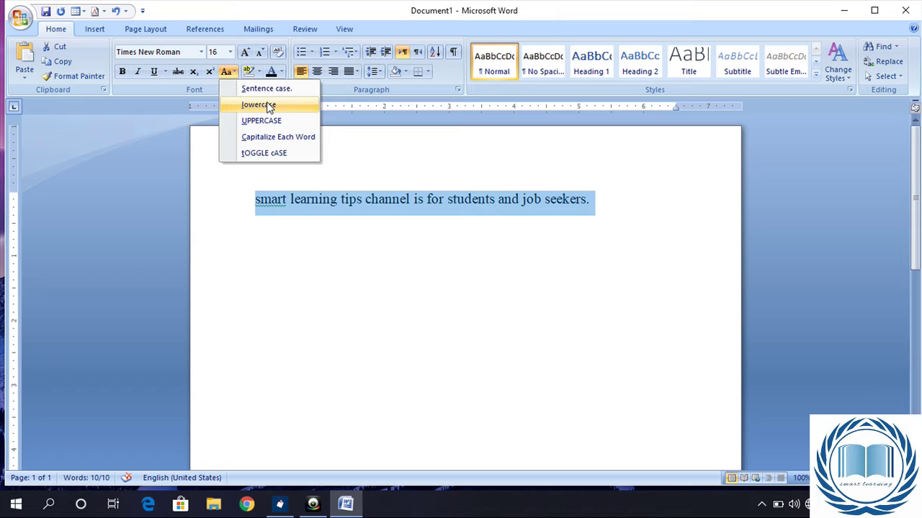
click(268, 105)
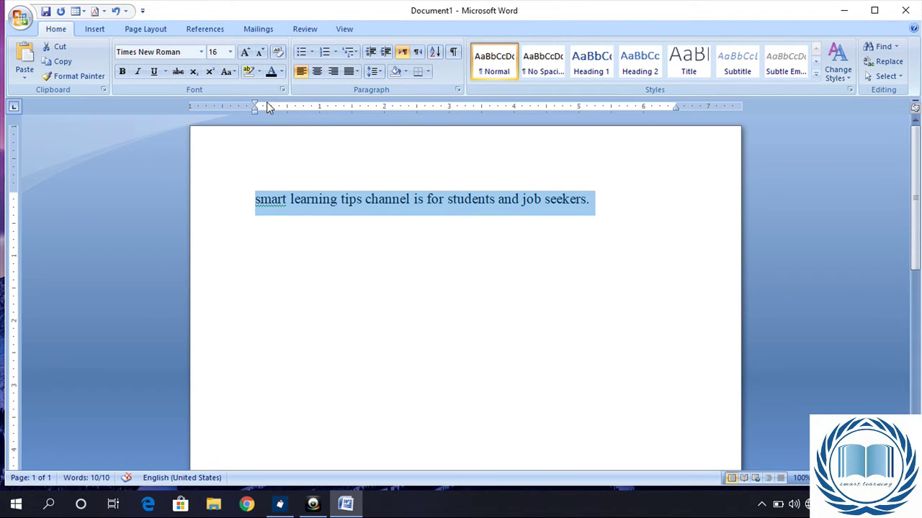
click(233, 74)
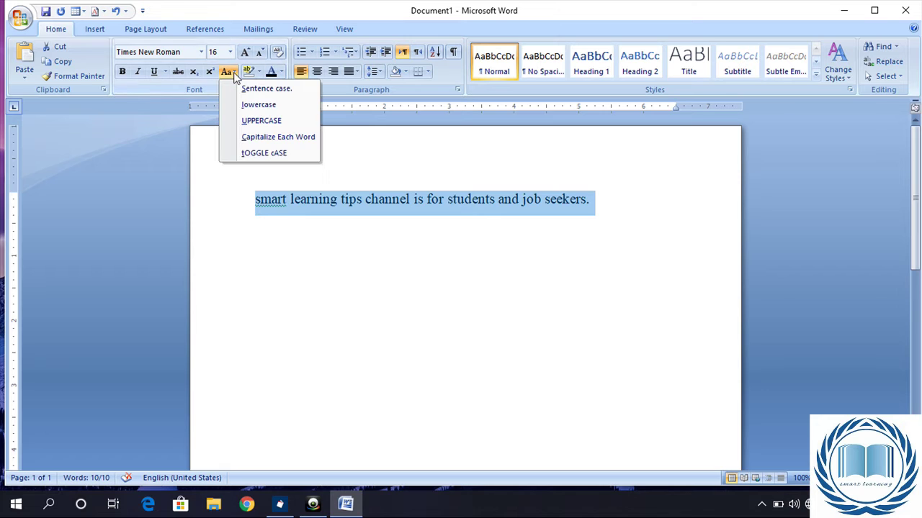
click(250, 120)
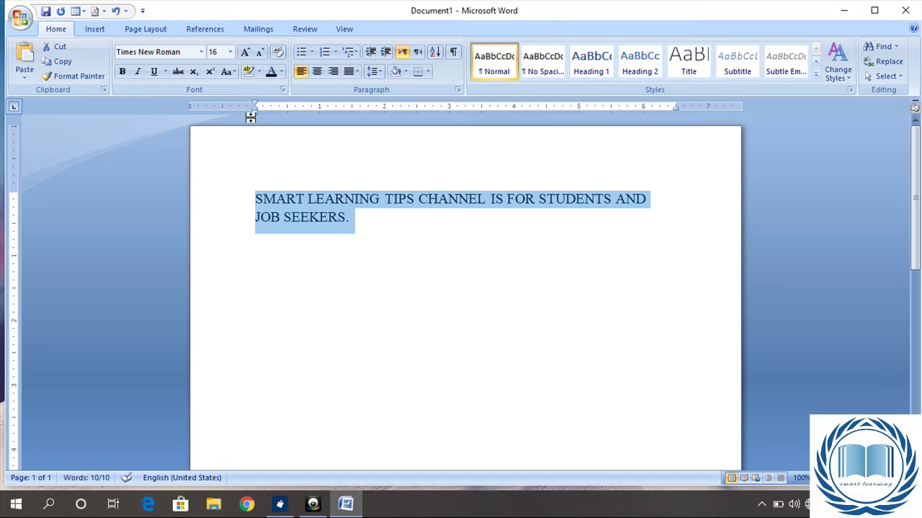
click(234, 73)
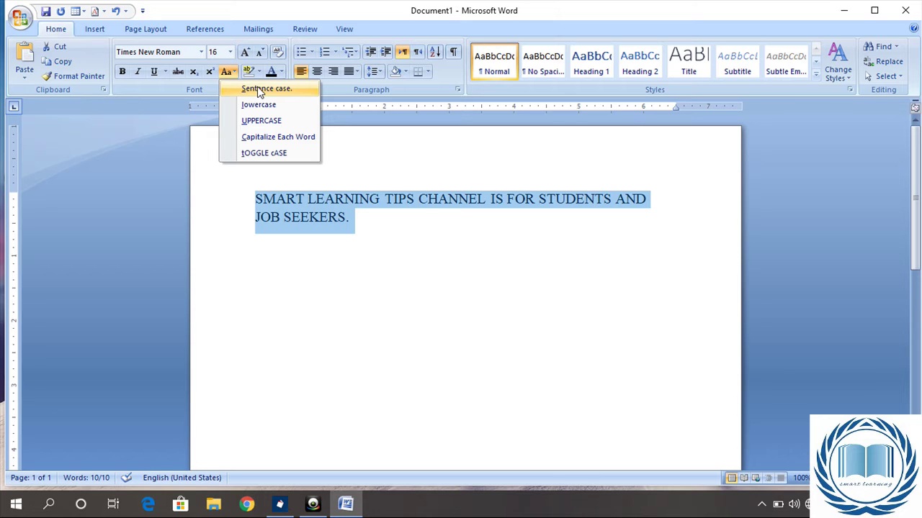
click(260, 89)
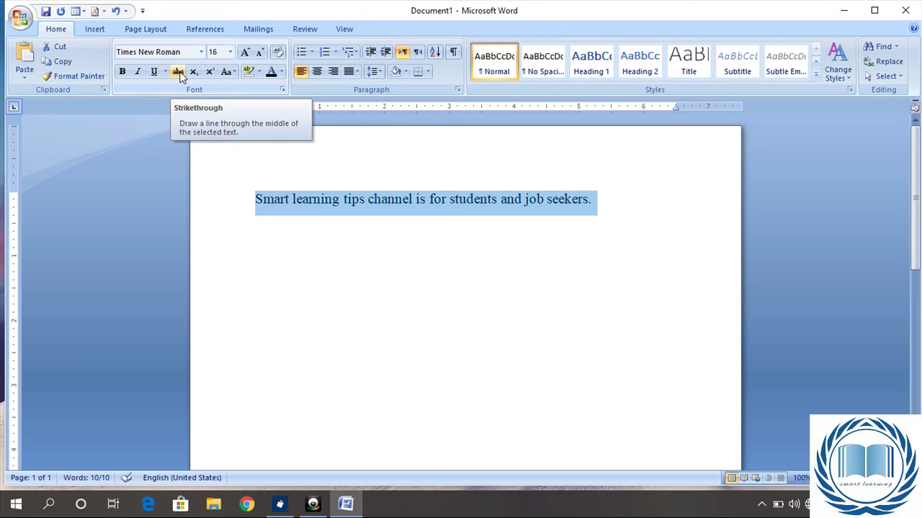
click(179, 73)
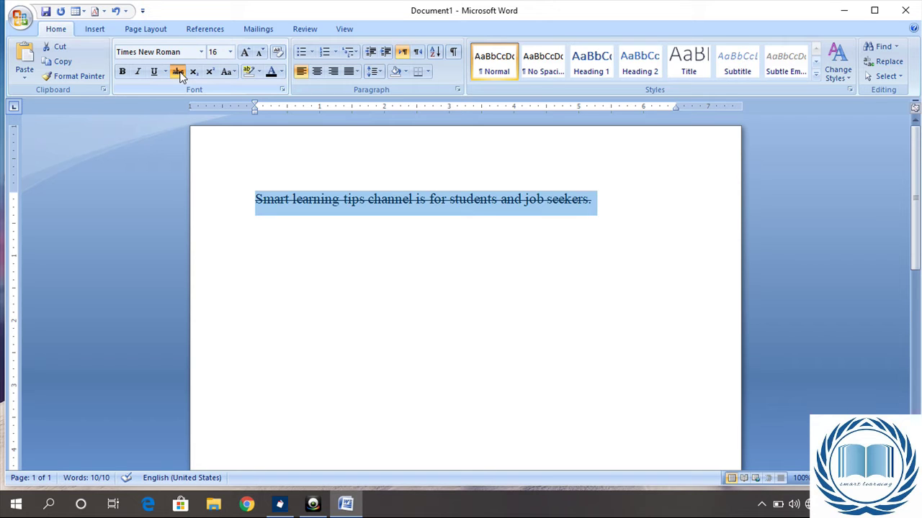
click(179, 75)
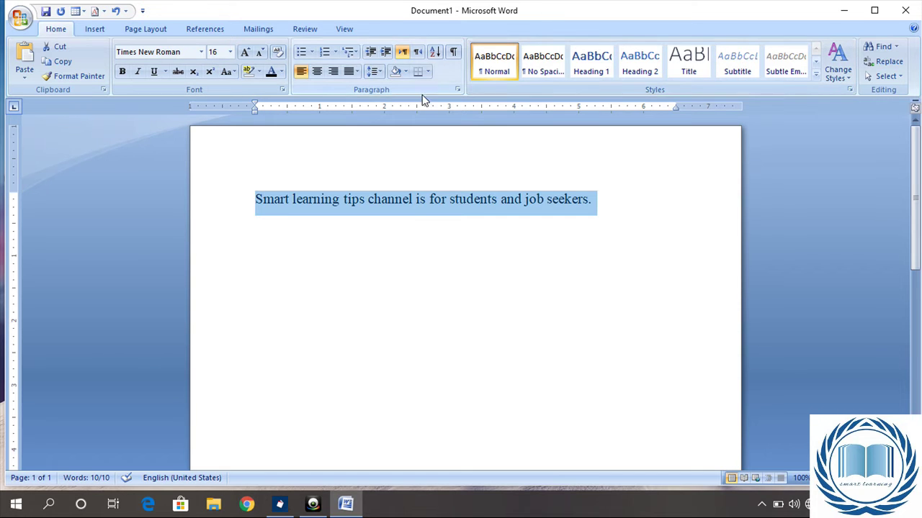
click(312, 53)
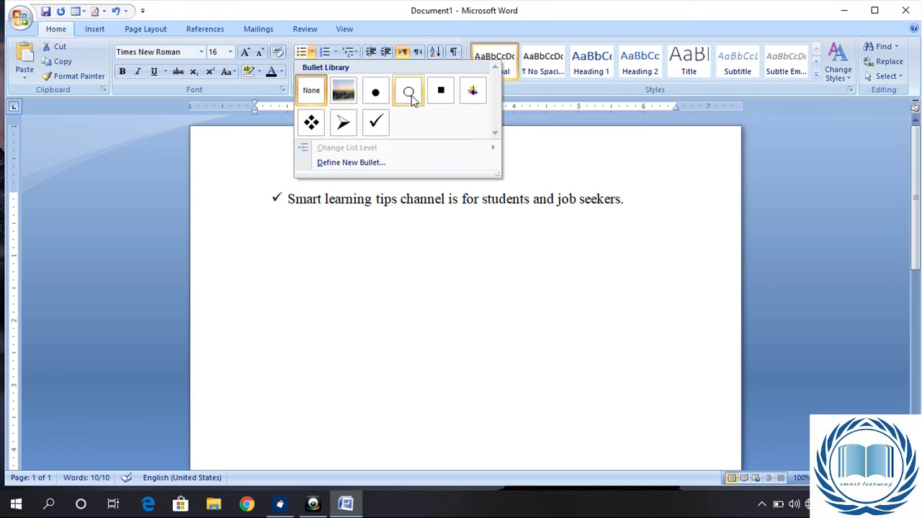
click(530, 162)
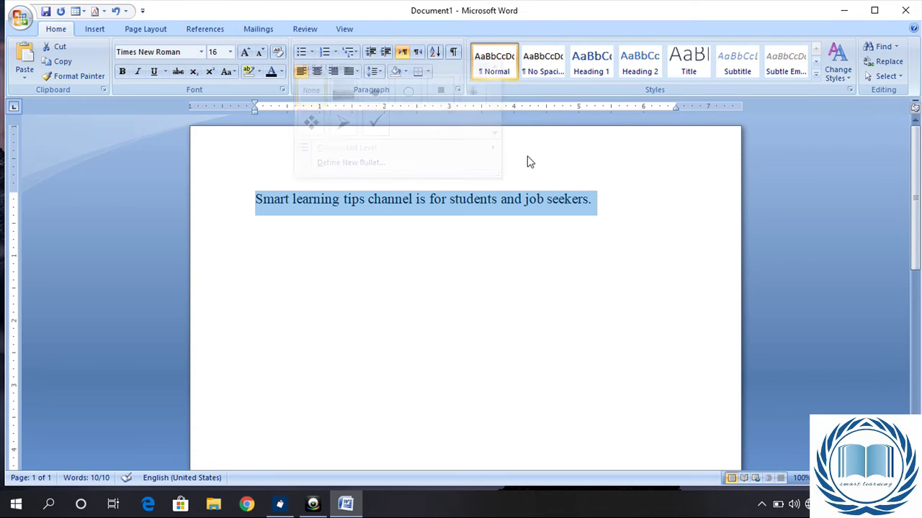
click(336, 53)
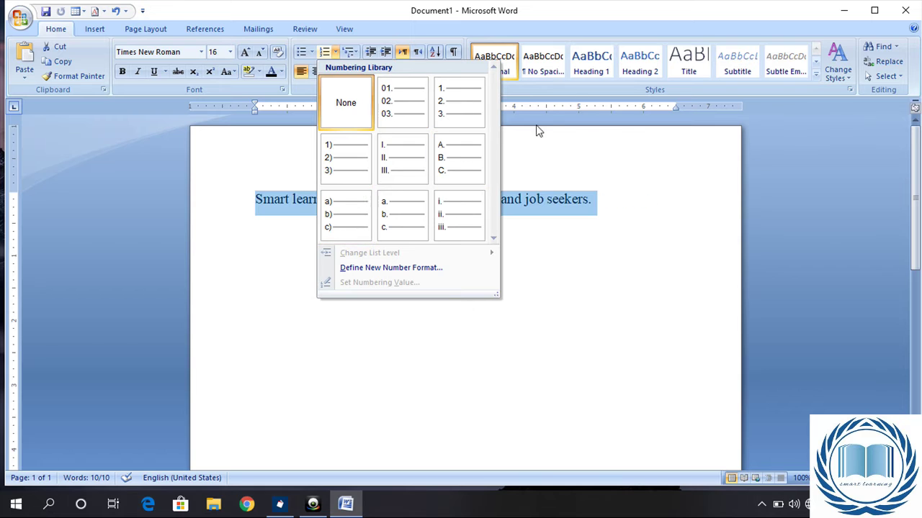
click(555, 127)
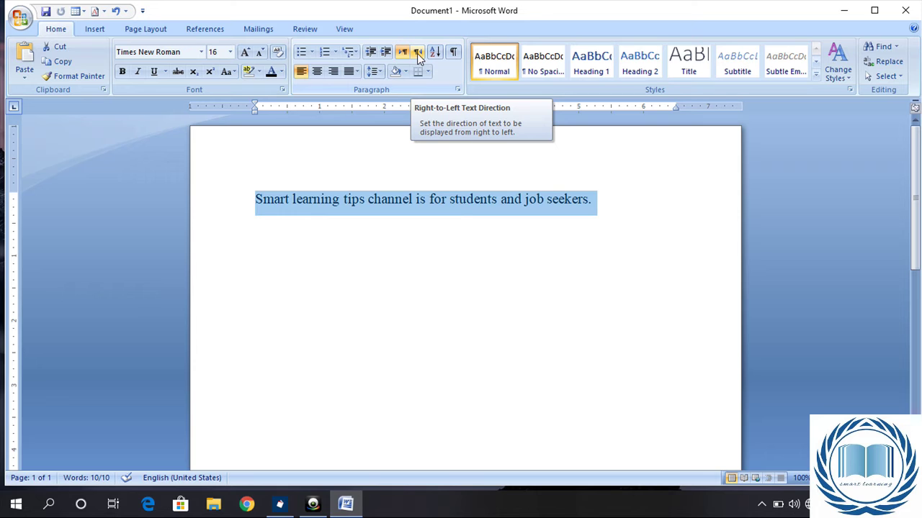
click(417, 53)
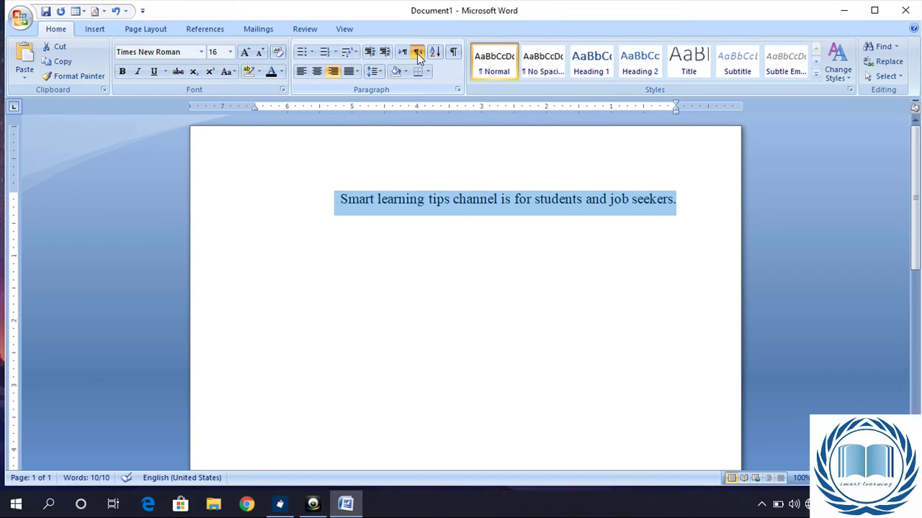
click(403, 55)
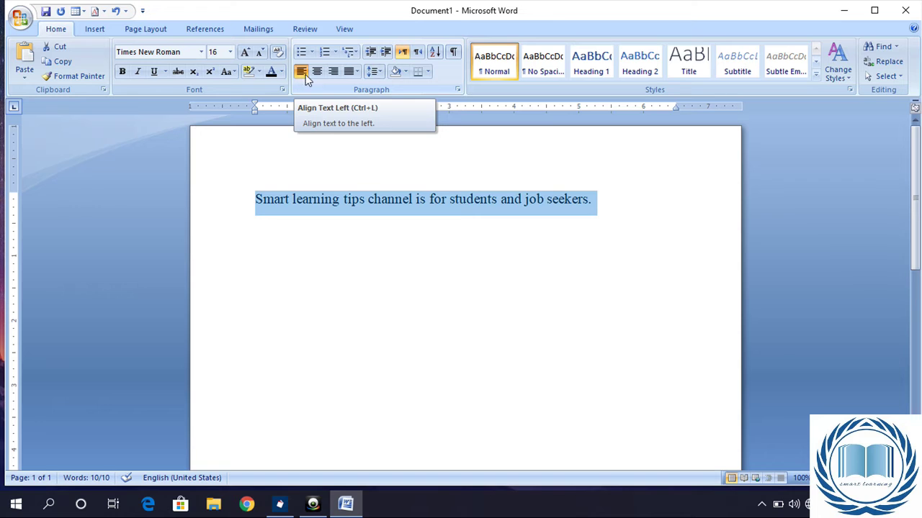
click(315, 71)
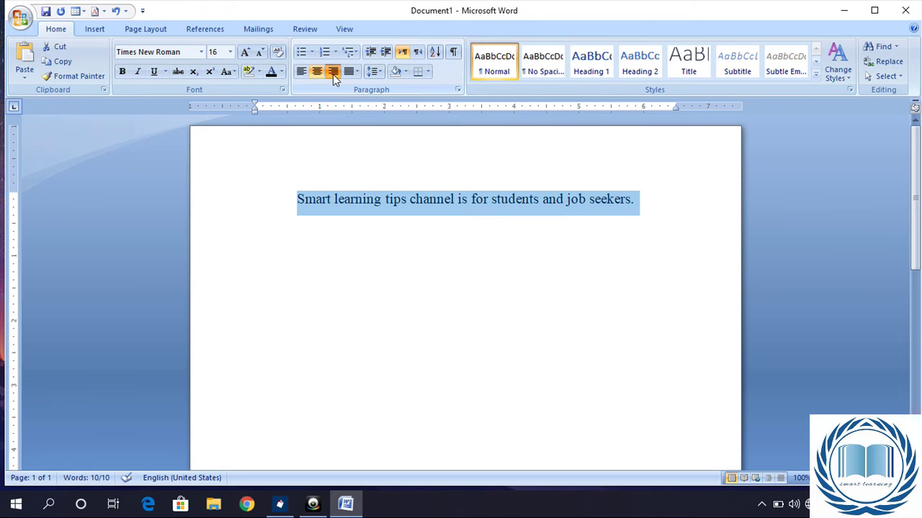
click(332, 73)
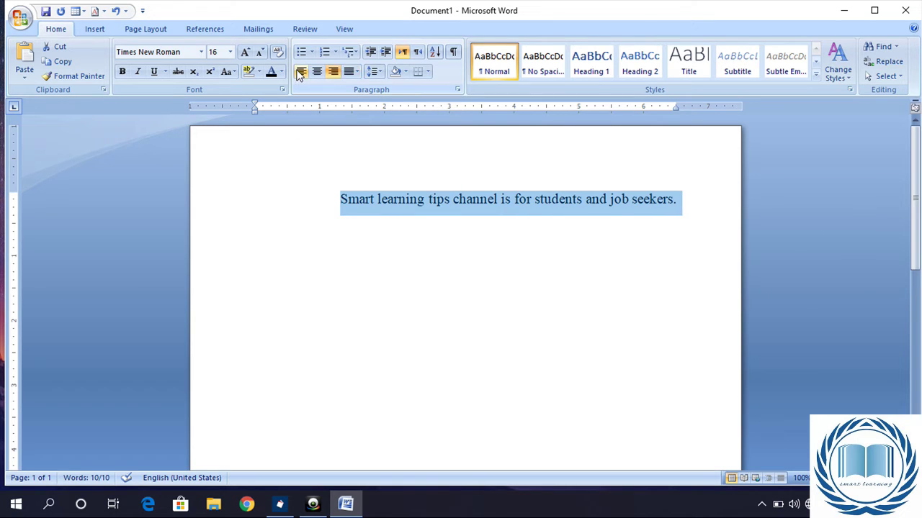
click(300, 72)
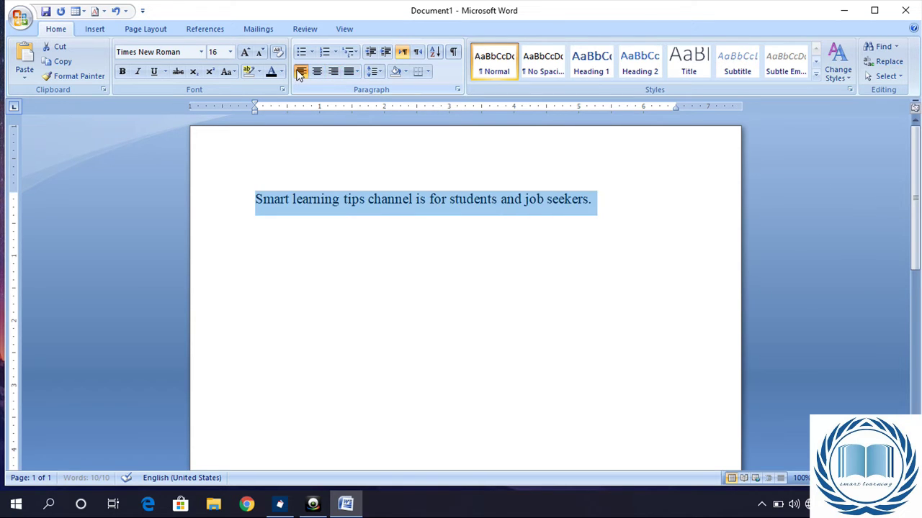
click(356, 72)
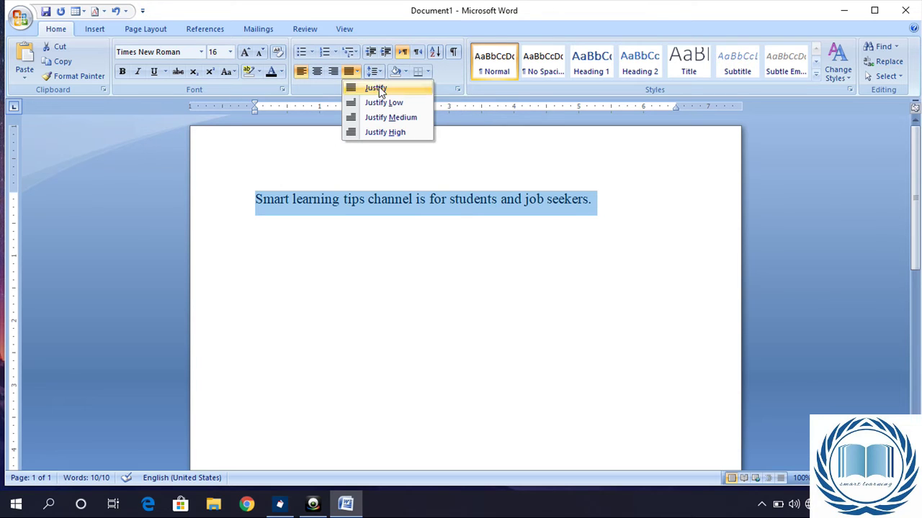
click(380, 88)
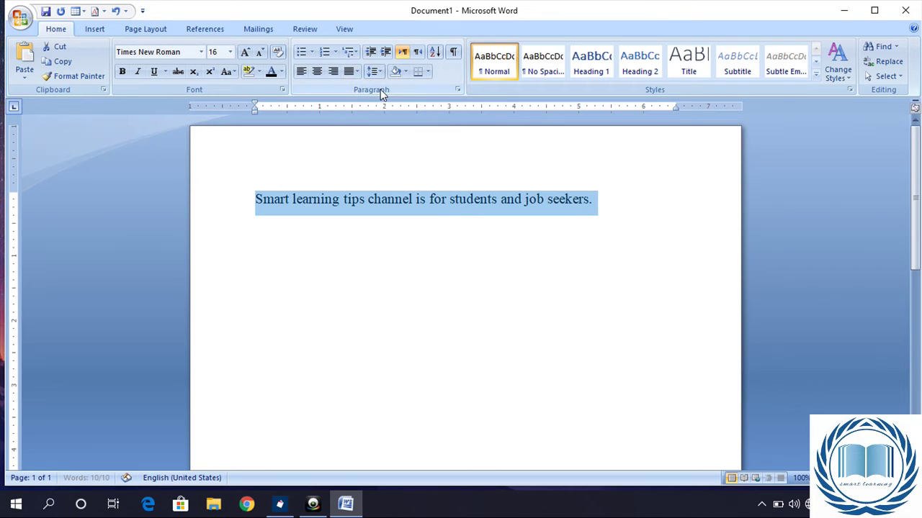
click(356, 74)
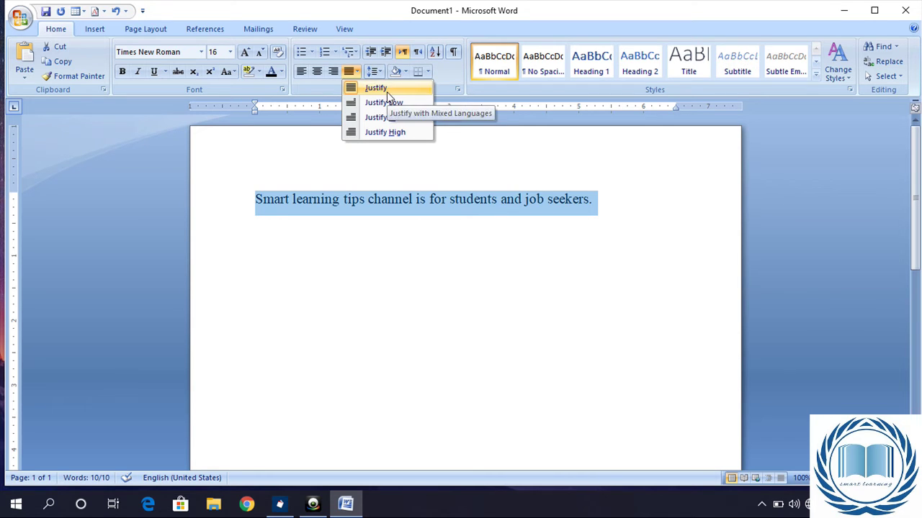
click(468, 135)
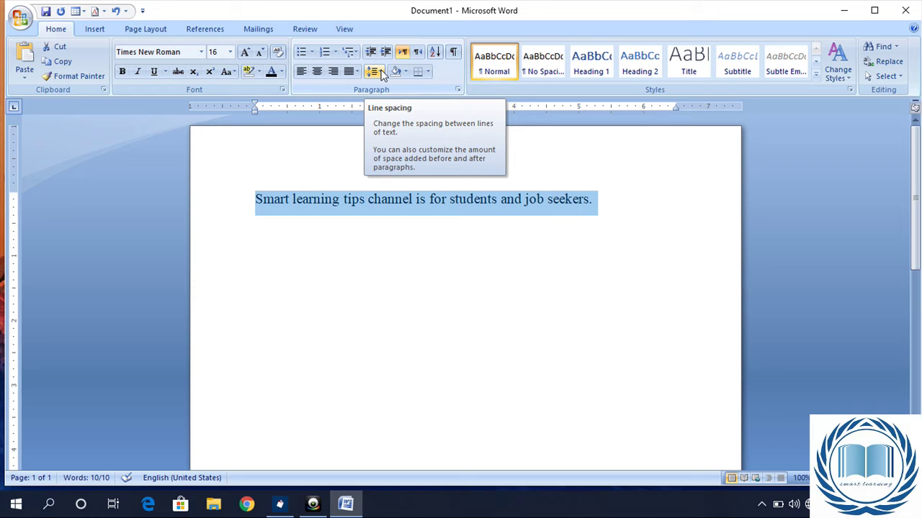
Try 2.0 line spacing on the sentence, then change it to 1.15
click(381, 72)
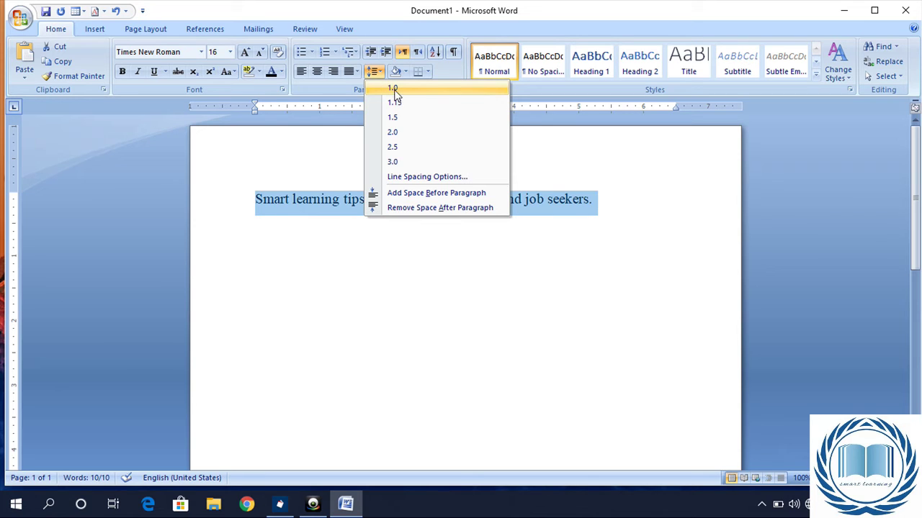
click(397, 134)
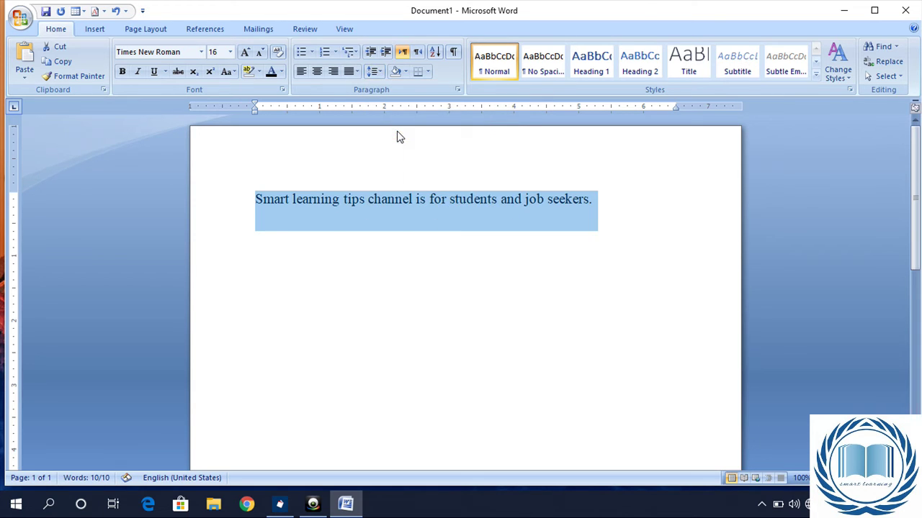
click(376, 72)
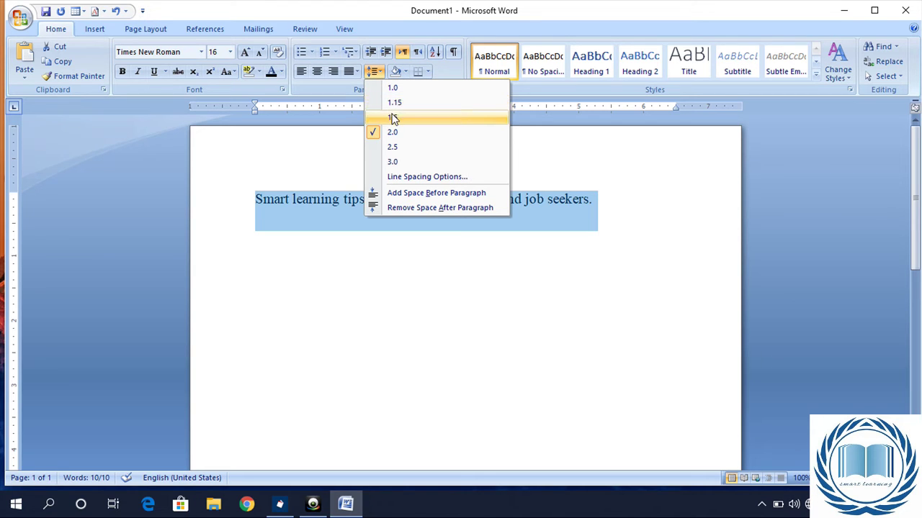
click(393, 105)
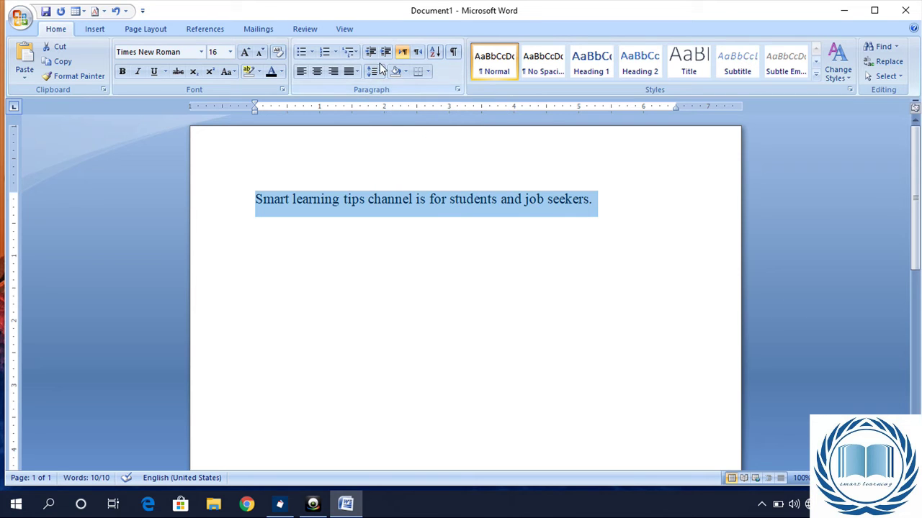
click(406, 72)
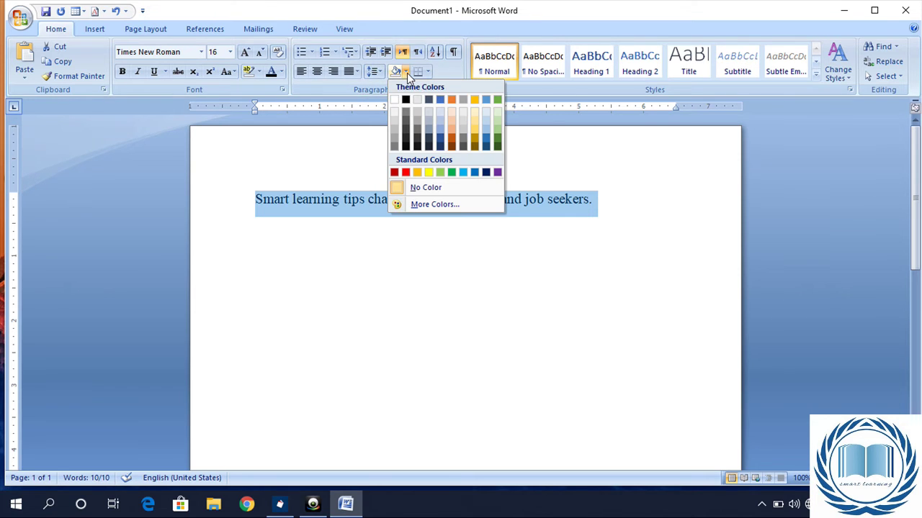
click(353, 130)
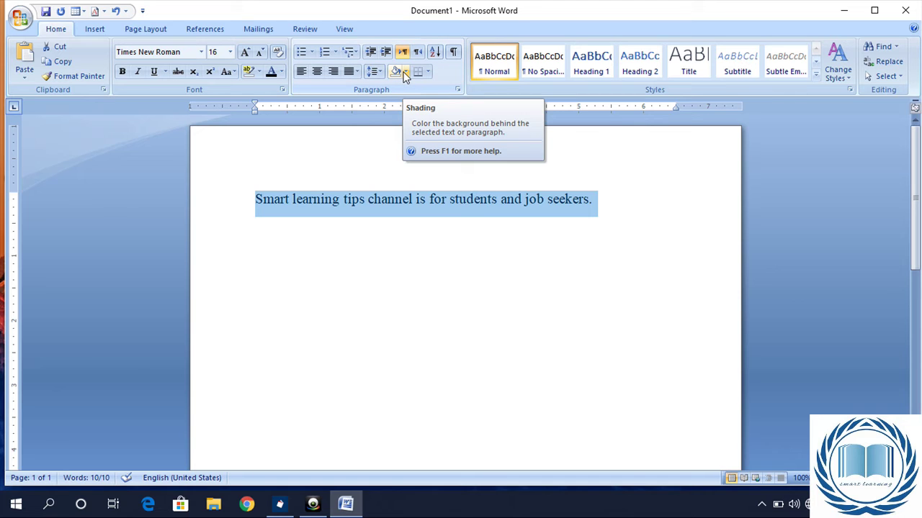
click(405, 72)
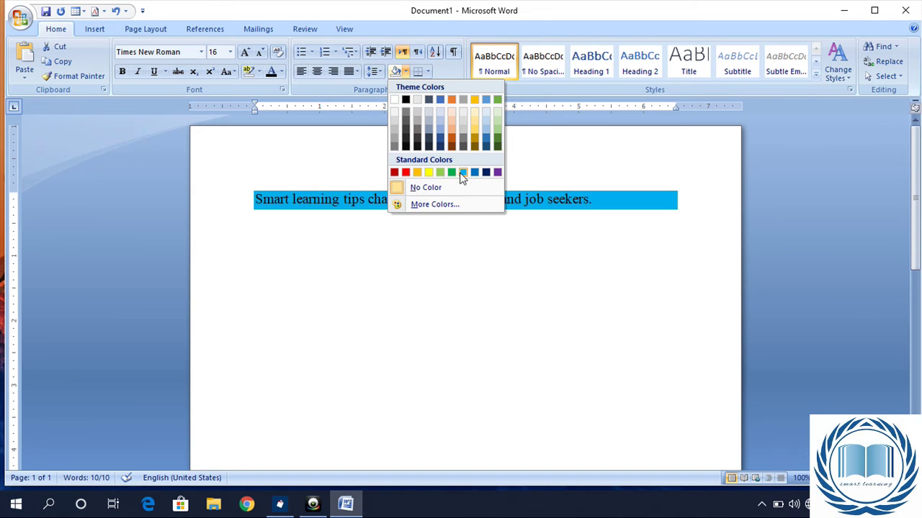
click(406, 173)
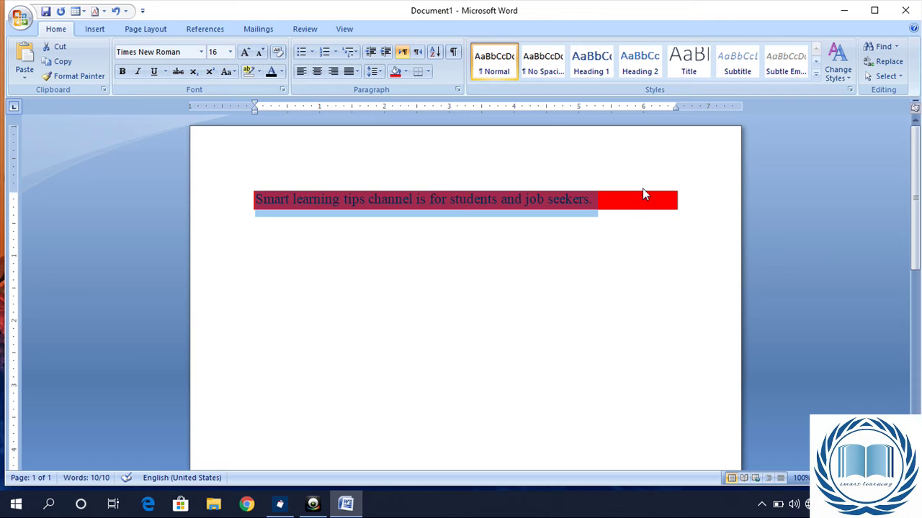
click(407, 72)
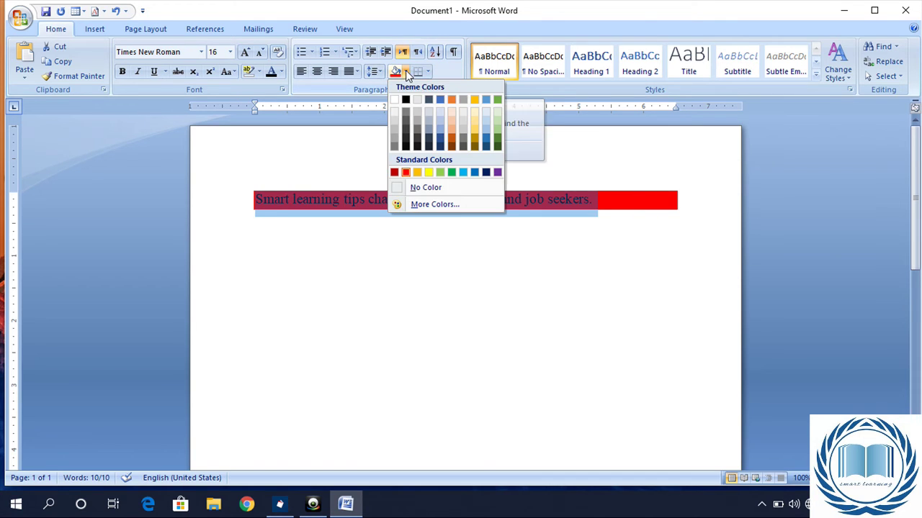
click(453, 187)
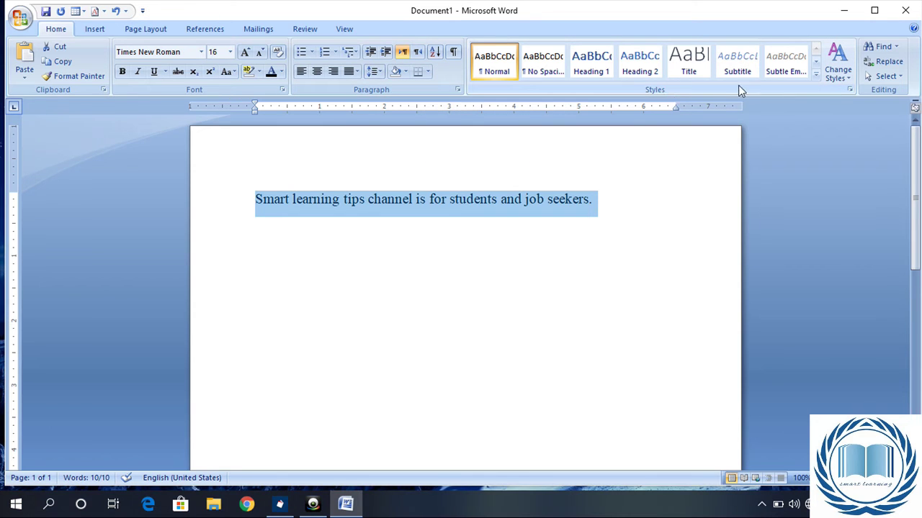
click(852, 79)
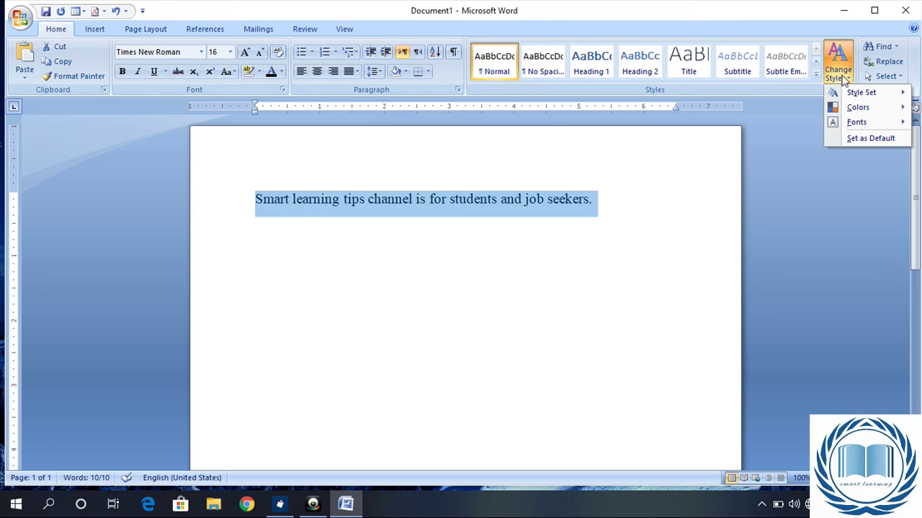
click(817, 77)
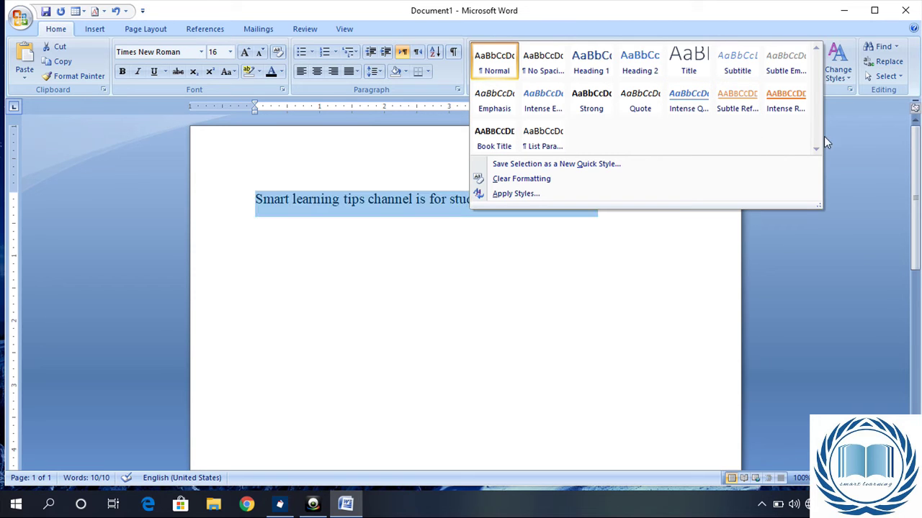
click(845, 143)
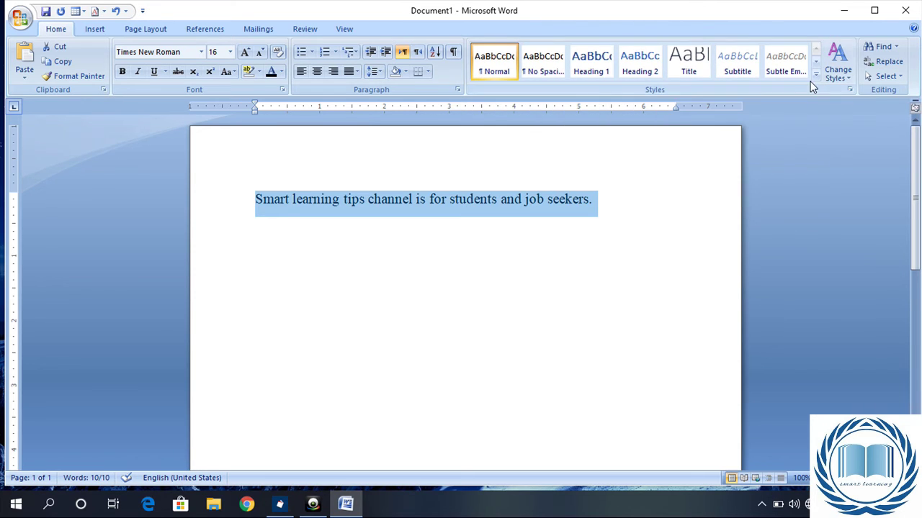
click(850, 81)
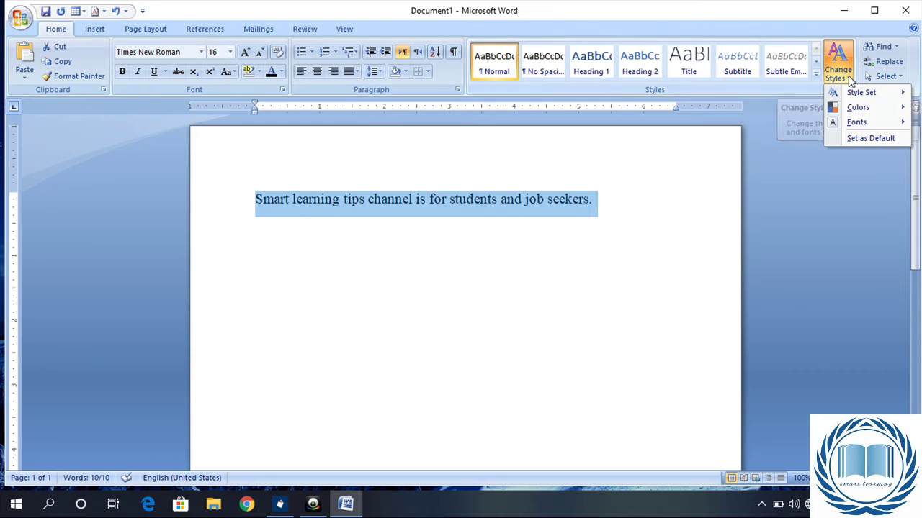
mouse_move(861, 95)
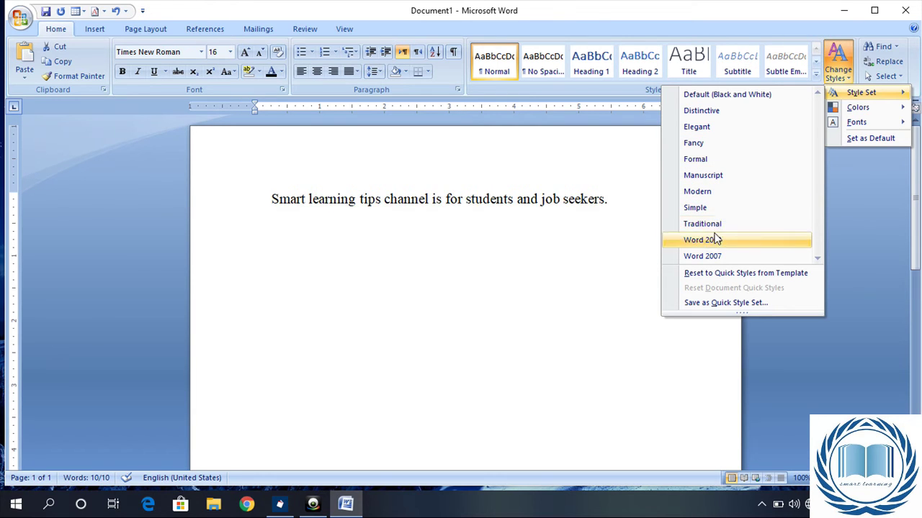
mouse_move(852, 112)
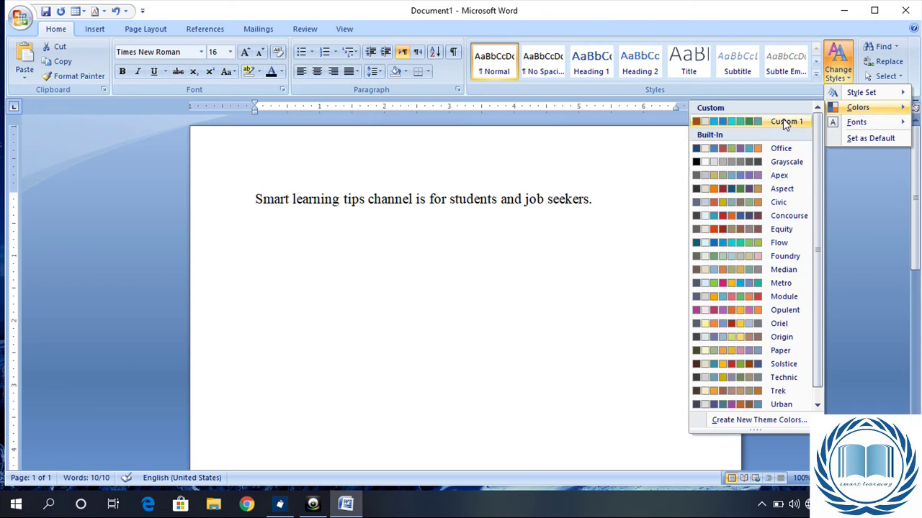
mouse_move(853, 125)
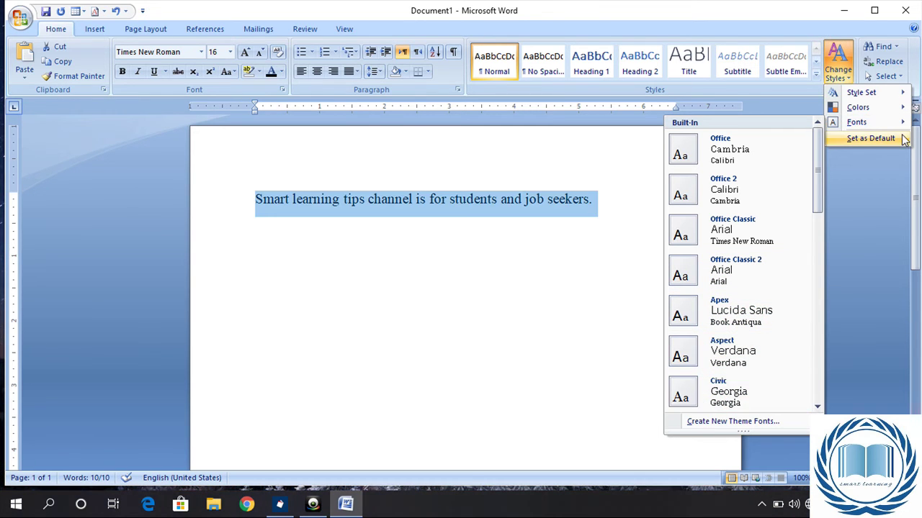
click(798, 152)
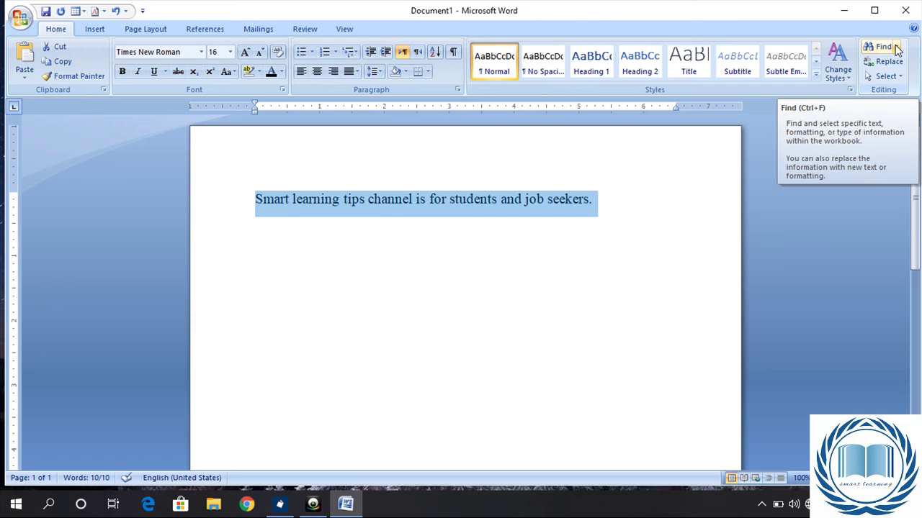
Find all occurrences of 'i' in the current selection (three matches), then deselect them
click(897, 47)
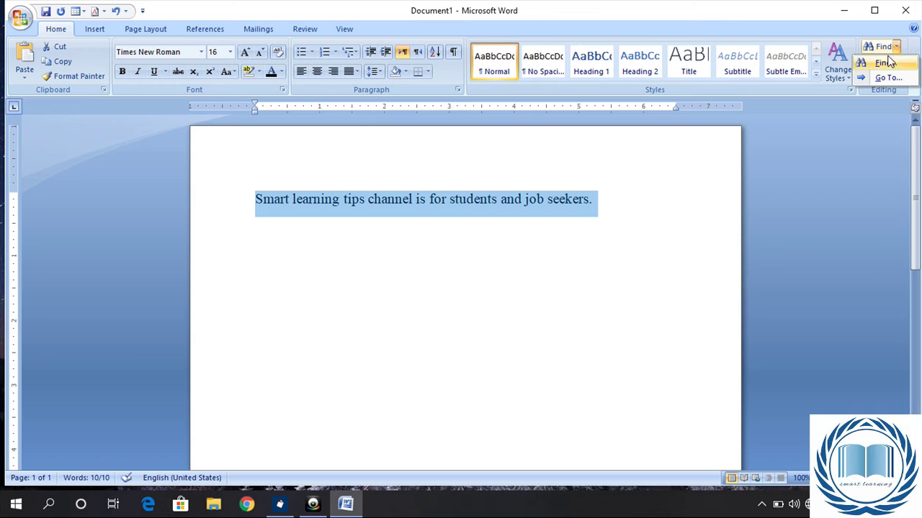
click(885, 64)
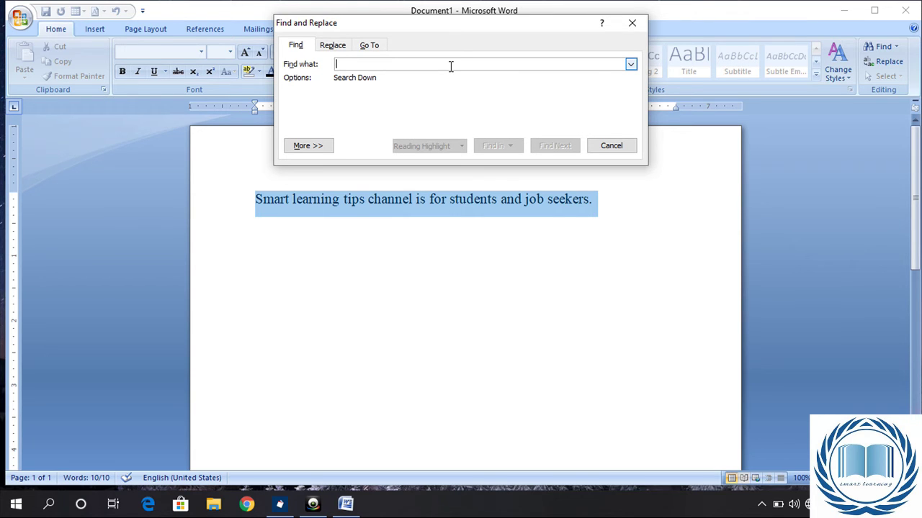
text(u)
key(BackSpace)
text(i)
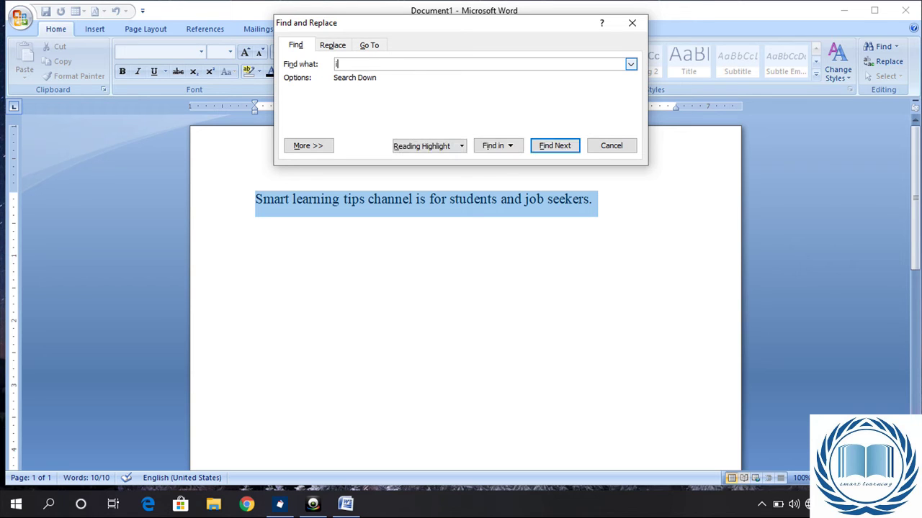
click(513, 146)
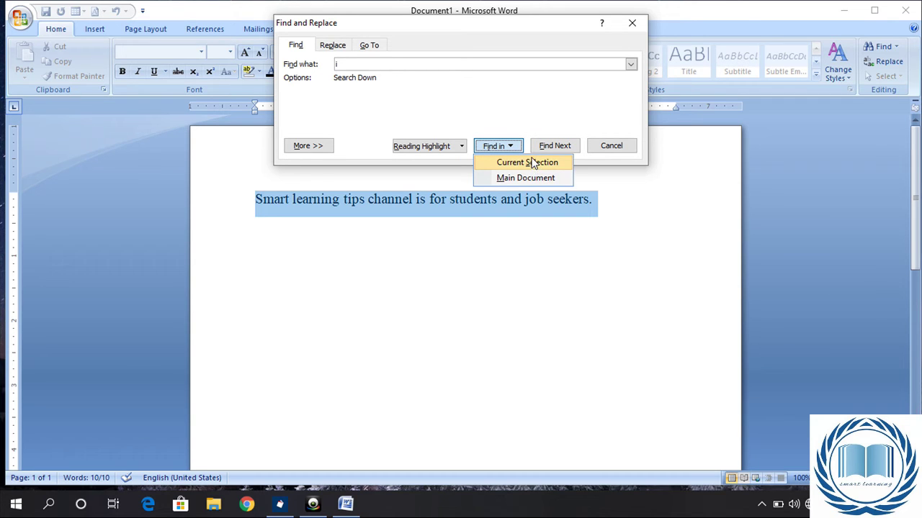
click(533, 164)
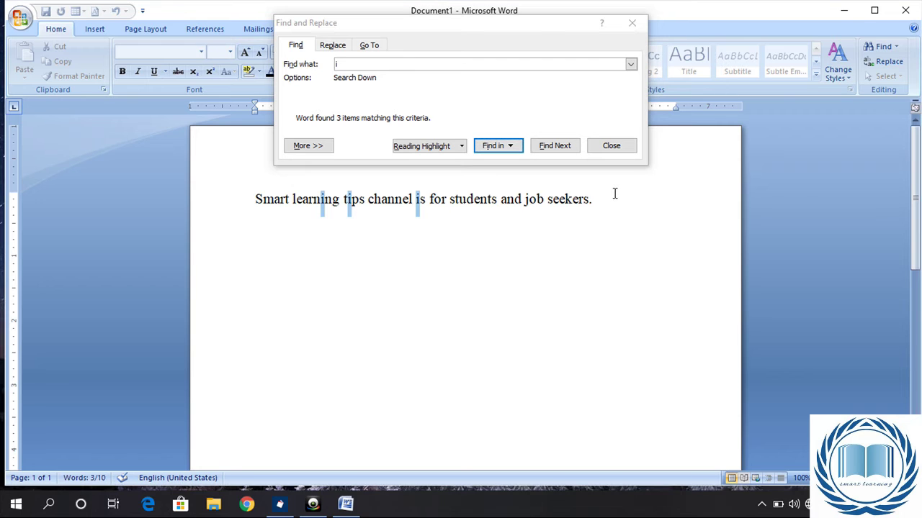
click(625, 149)
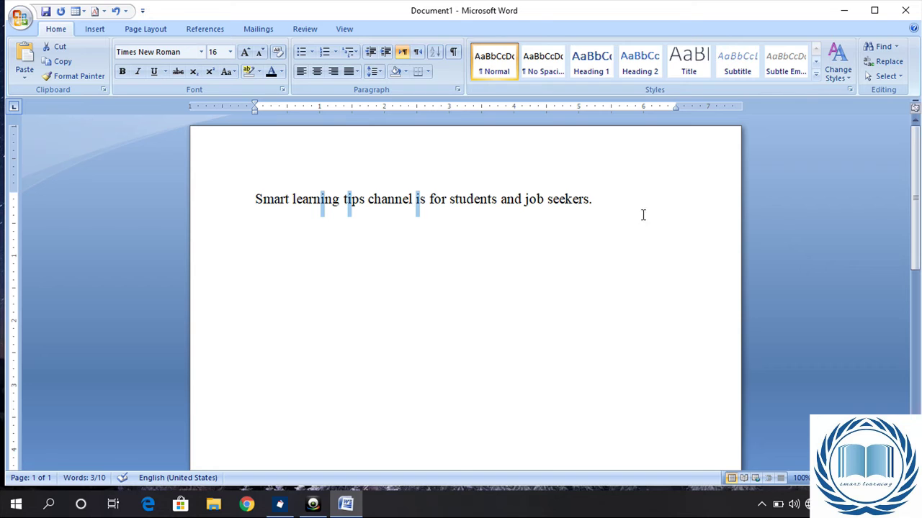
click(643, 214)
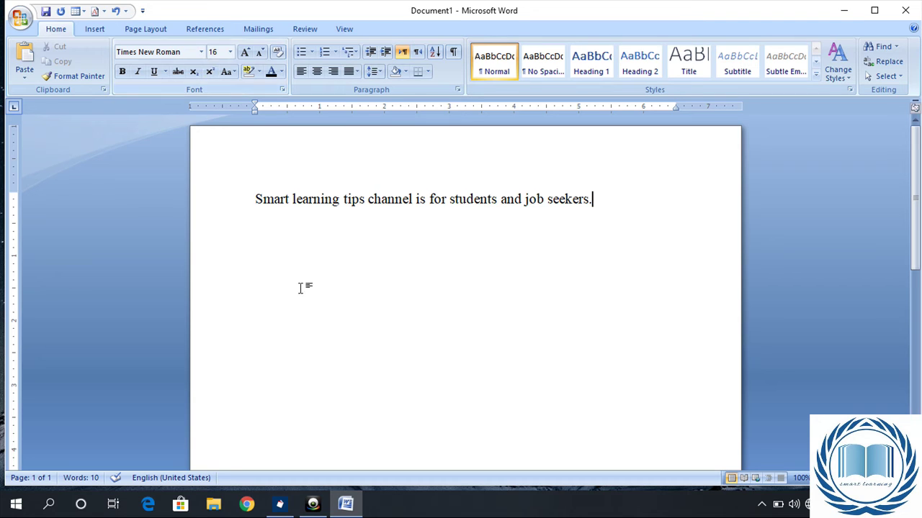
Start a new line reading A² with the 2 as superscript
key(Return)
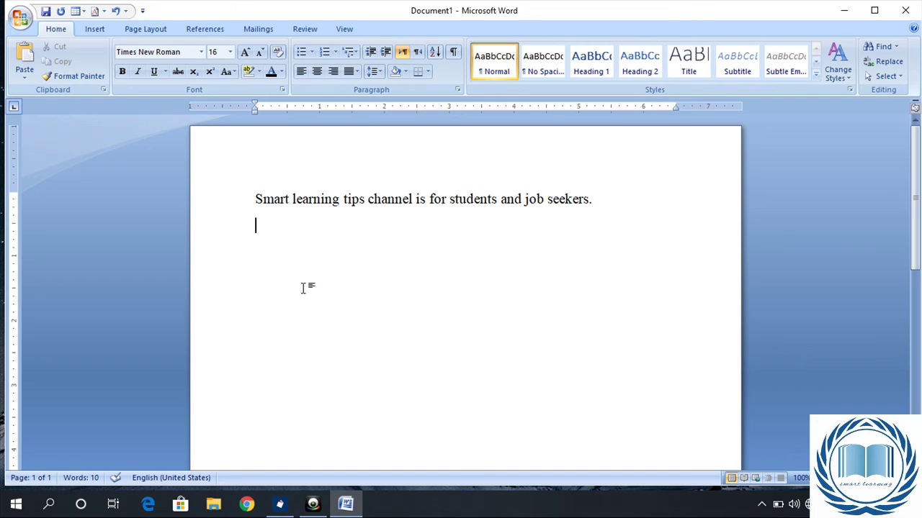
text(a)
text(2)
drag(275, 225, 268, 225)
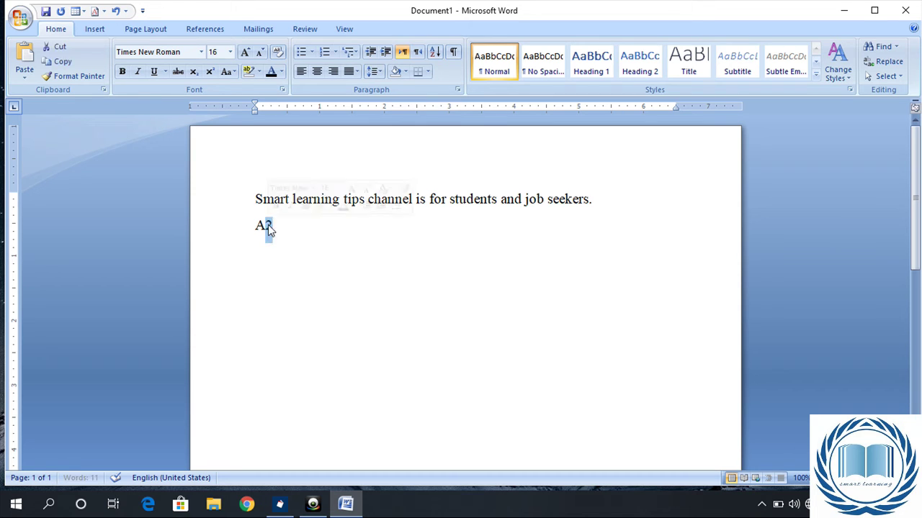
click(211, 72)
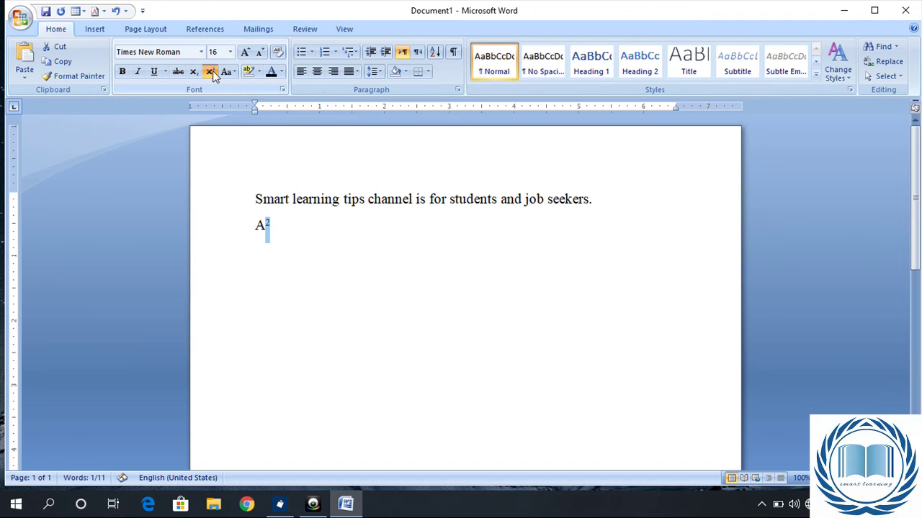
click(291, 242)
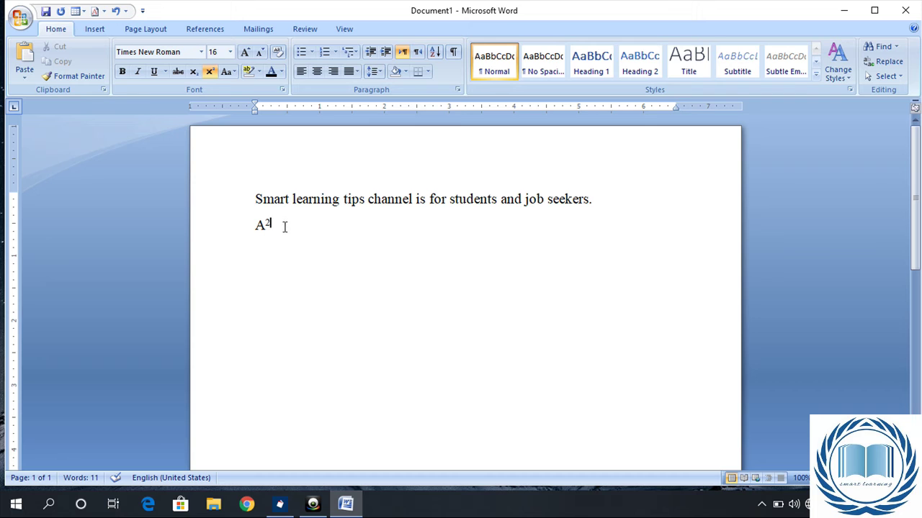
click(210, 72)
Add '+b2' and make its 2 superscript, after briefly trying subscript
text(+)
text(b)
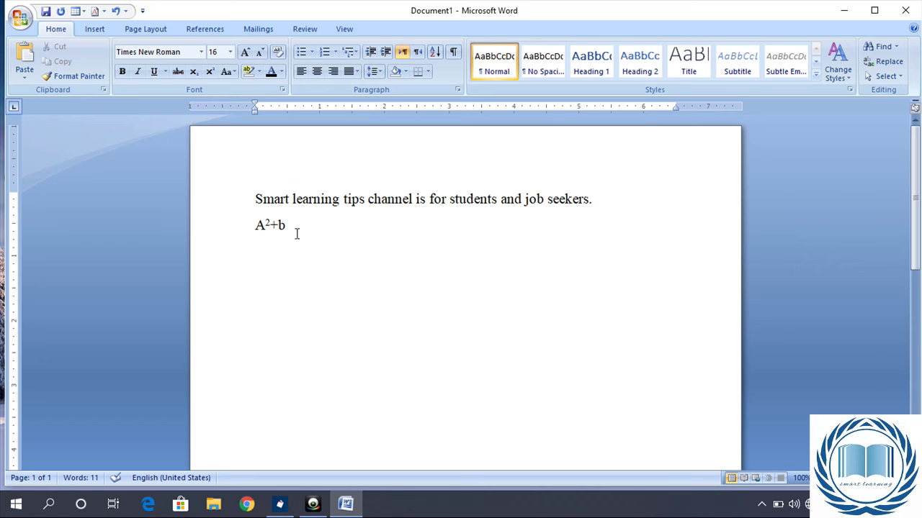
text(2)
drag(294, 224, 287, 225)
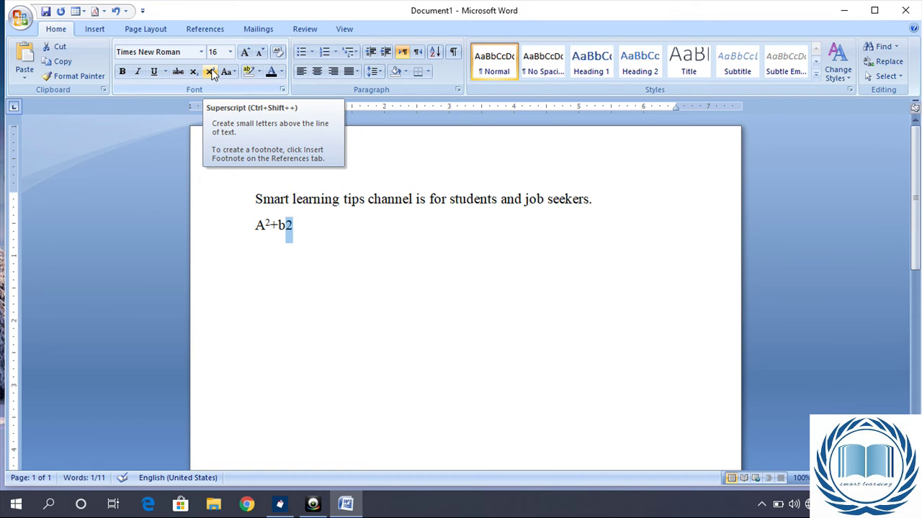
click(209, 72)
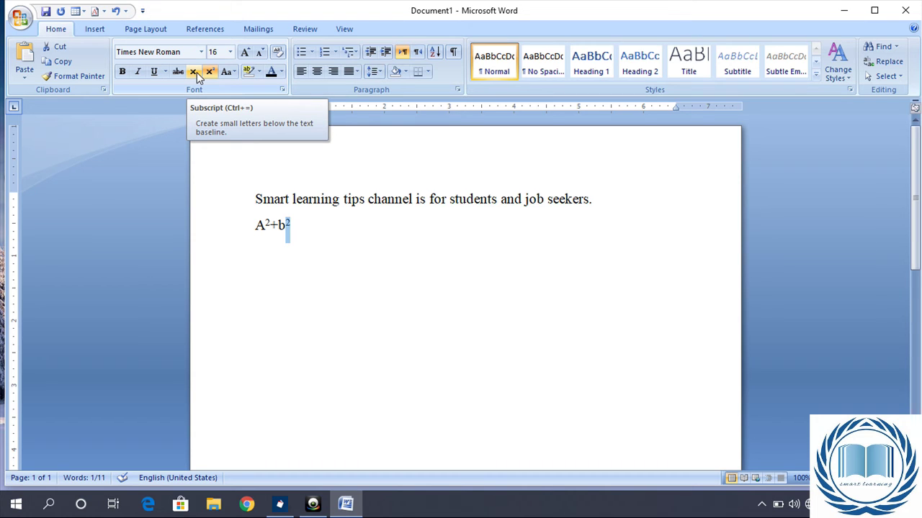
click(193, 72)
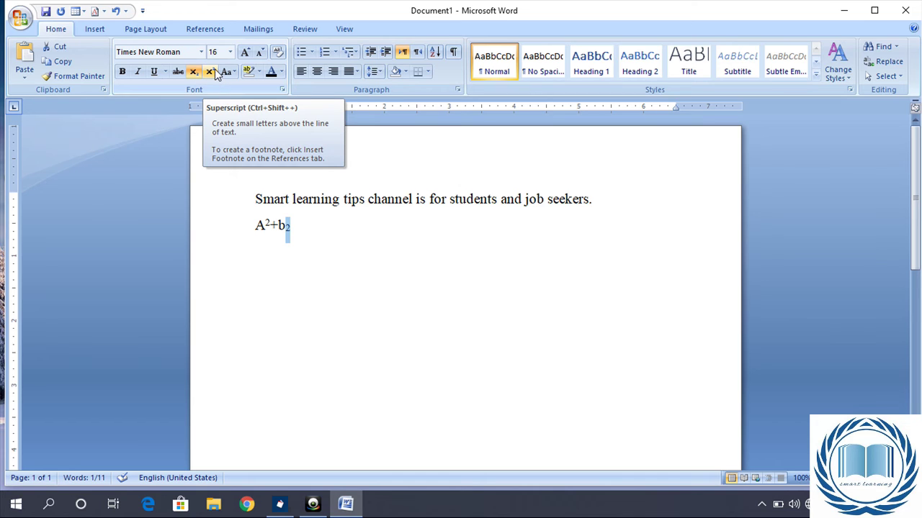
click(209, 72)
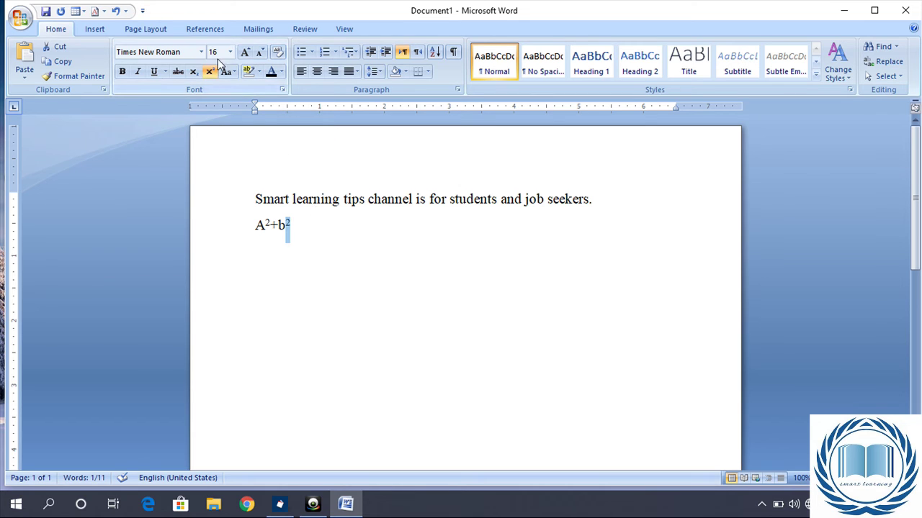
click(358, 252)
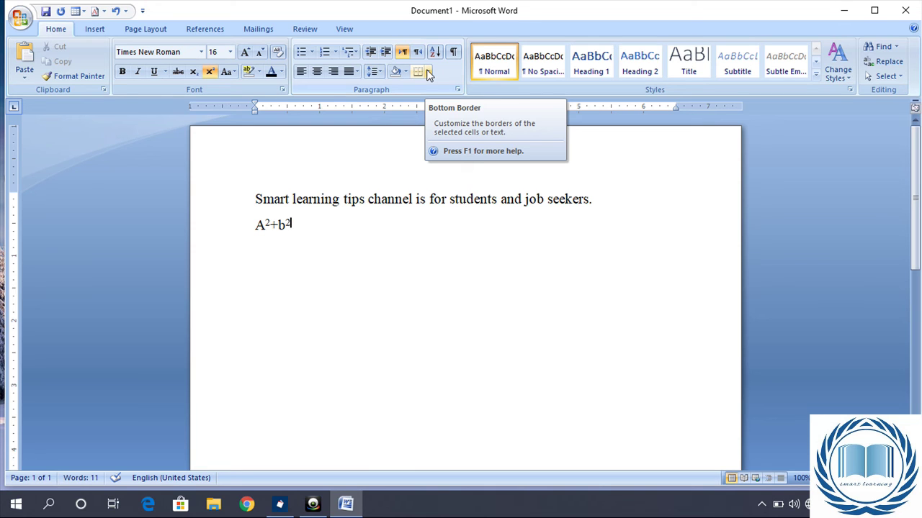
Try a box border on the A²+b² line, then remove it with No Border
click(427, 73)
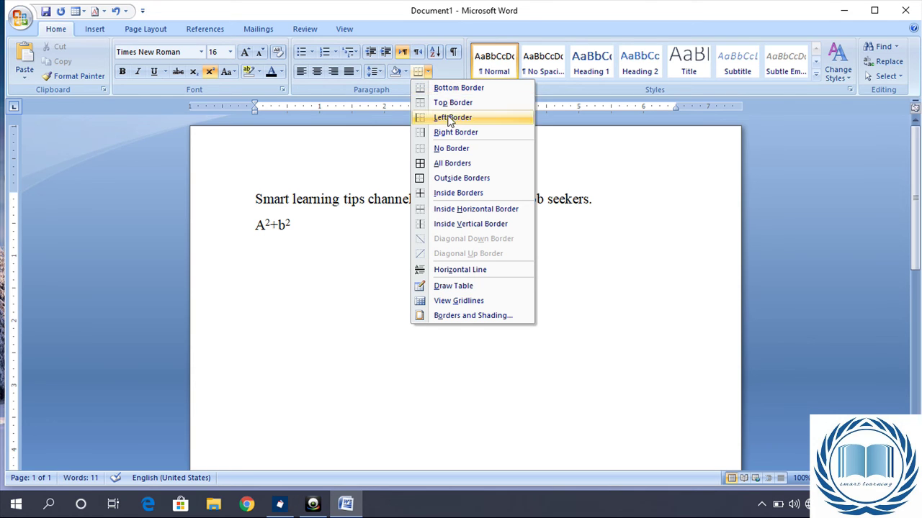
click(443, 164)
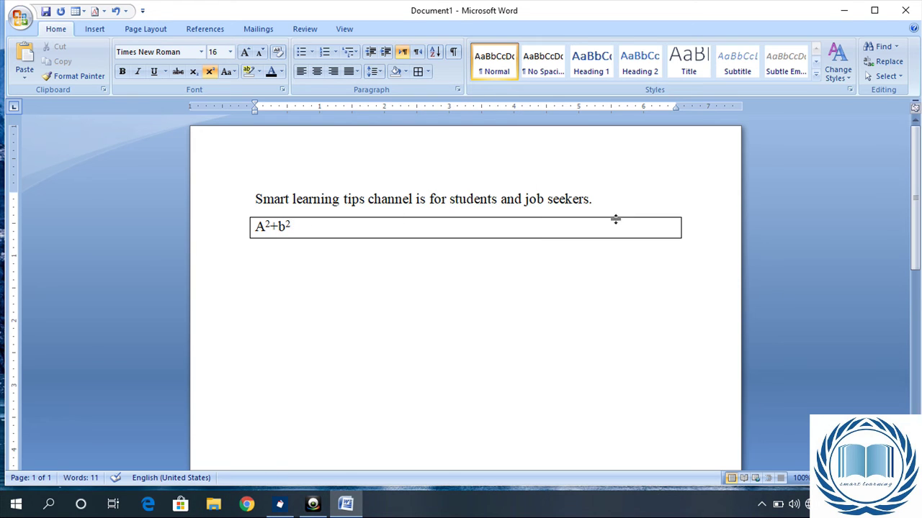
click(428, 72)
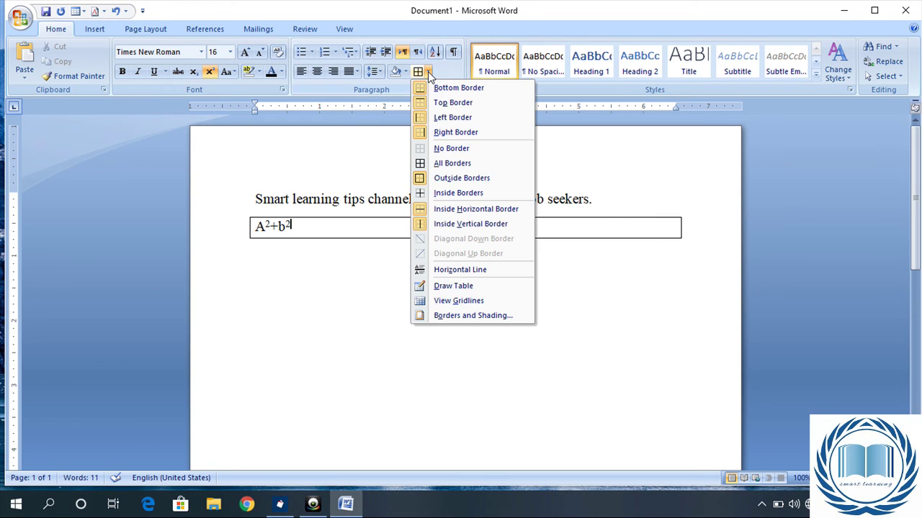
click(469, 150)
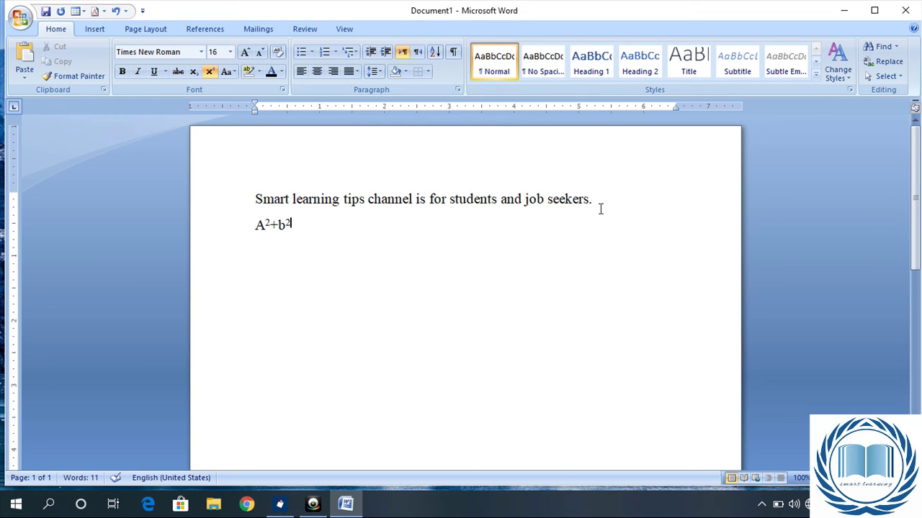
Select the first sentence and, after testing top and left borders, give it a full box border
drag(592, 199, 264, 193)
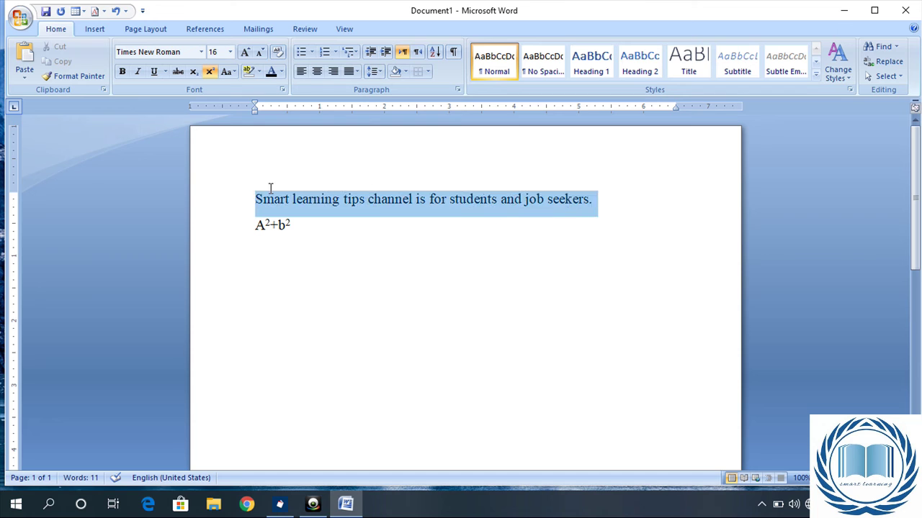
click(429, 71)
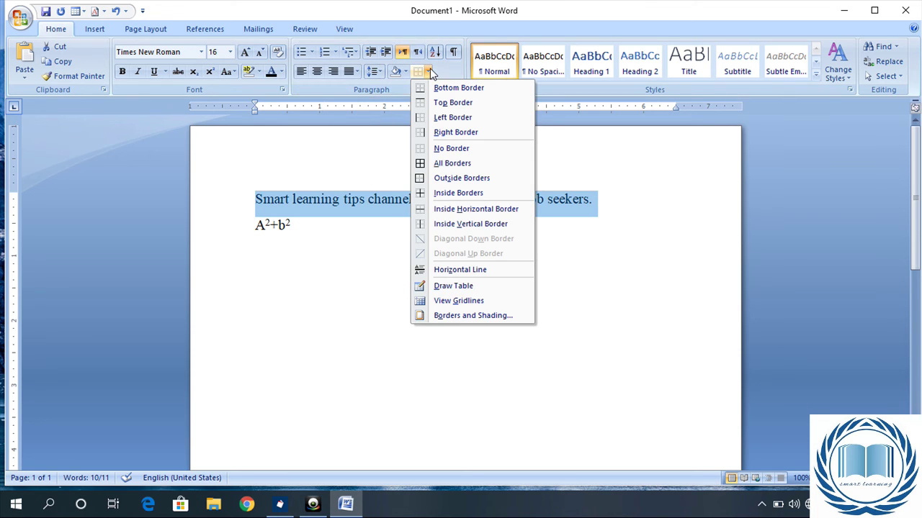
click(469, 106)
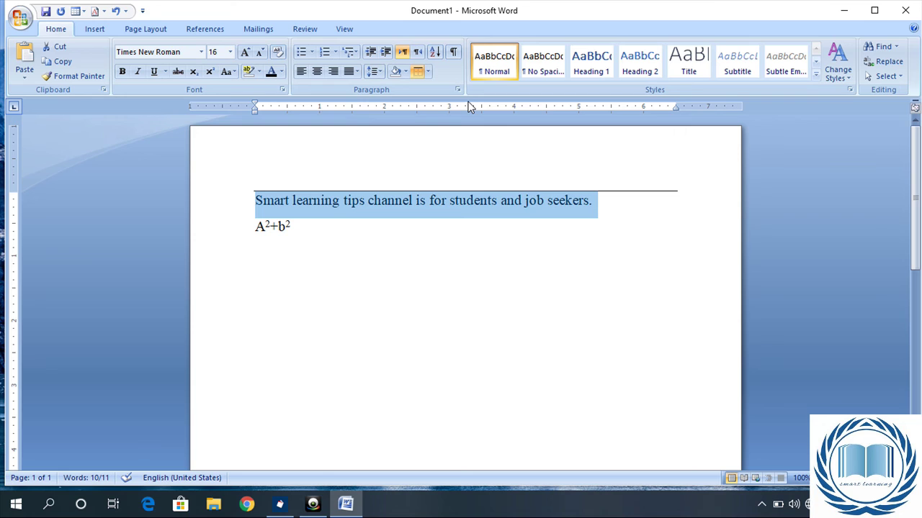
click(428, 73)
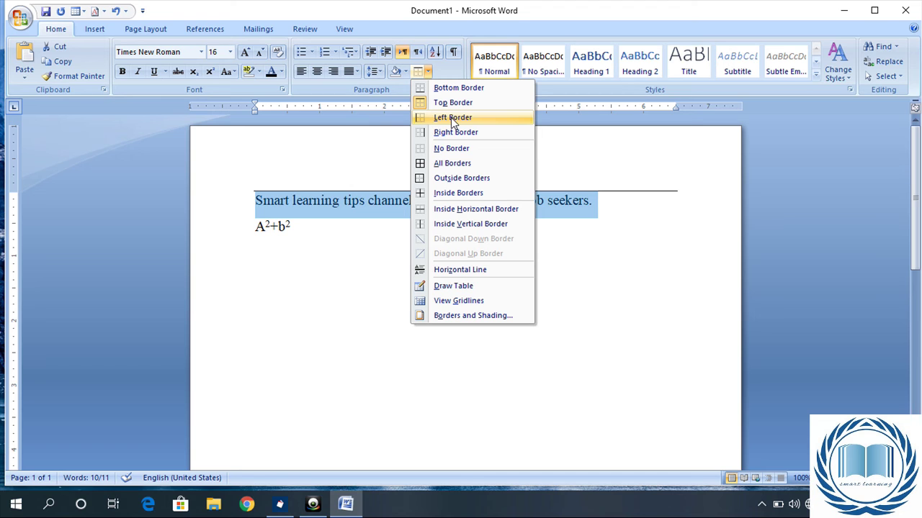
click(452, 119)
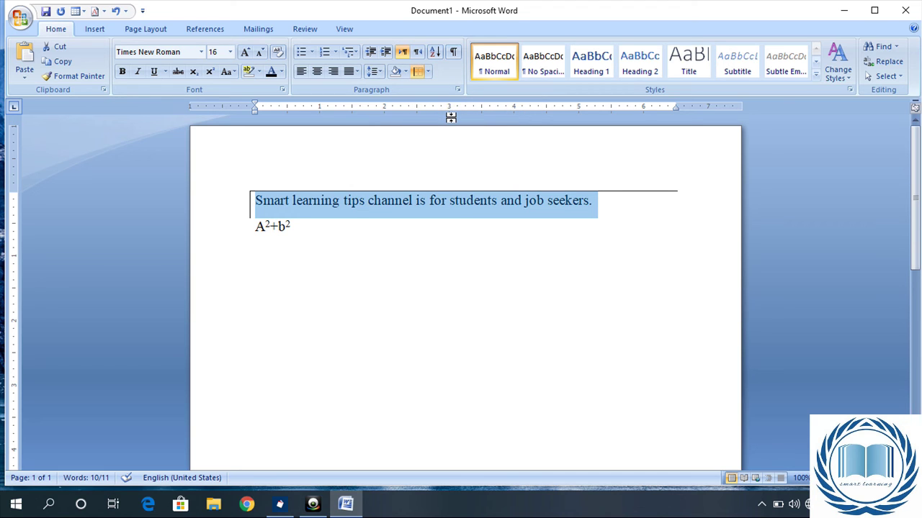
click(428, 72)
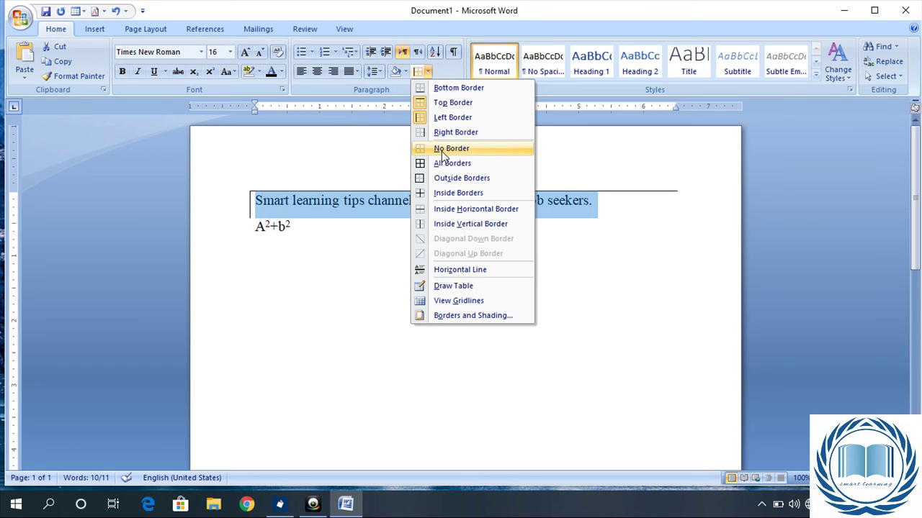
click(443, 149)
click(429, 72)
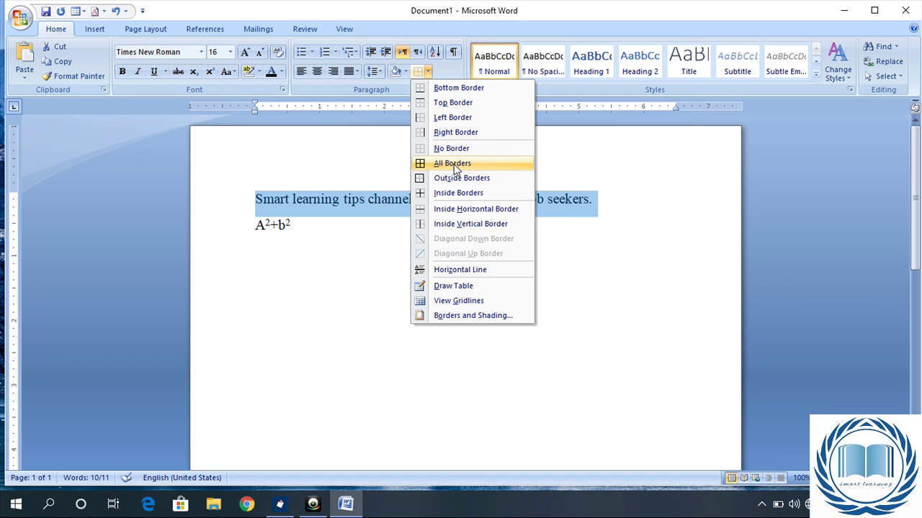
click(454, 165)
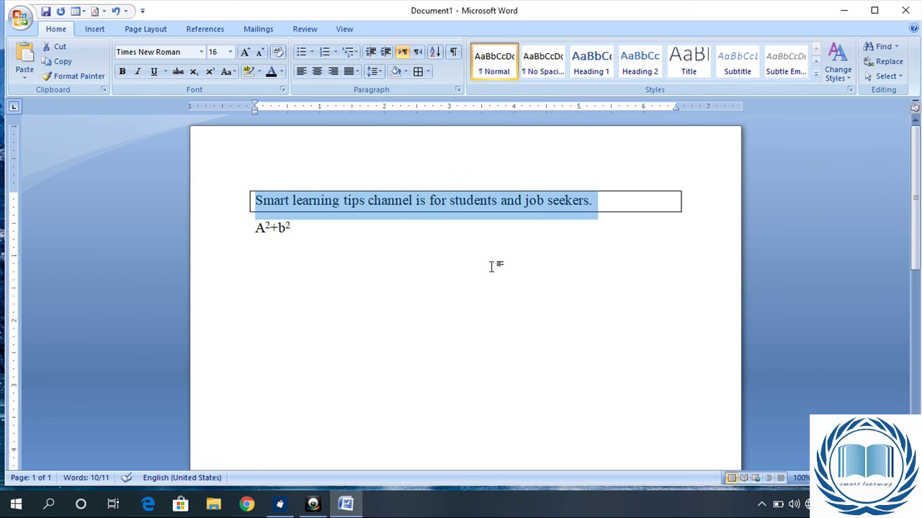
click(491, 266)
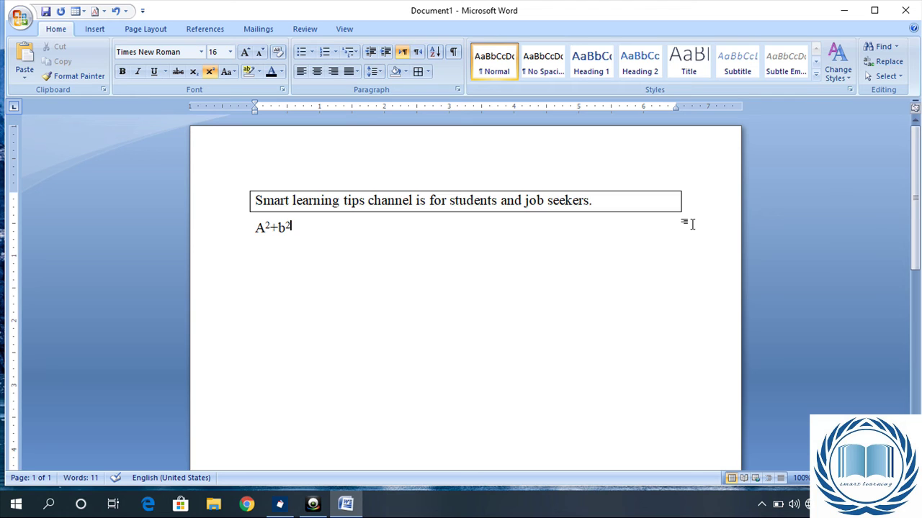
click(427, 72)
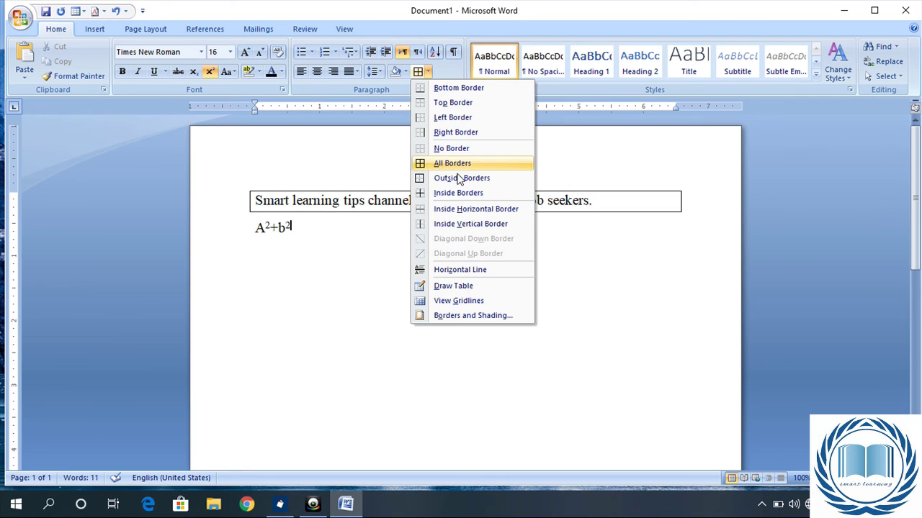
Draw a table outline below A²+b² and divide it into four columns
click(461, 284)
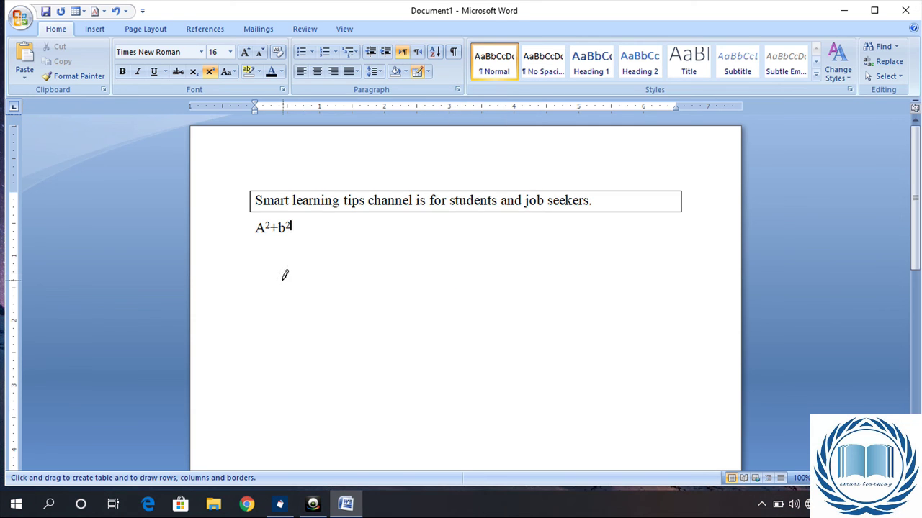
mouse_move(280, 278)
mouse_down()
mouse_move(652, 397)
mouse_move(651, 410)
mouse_up()
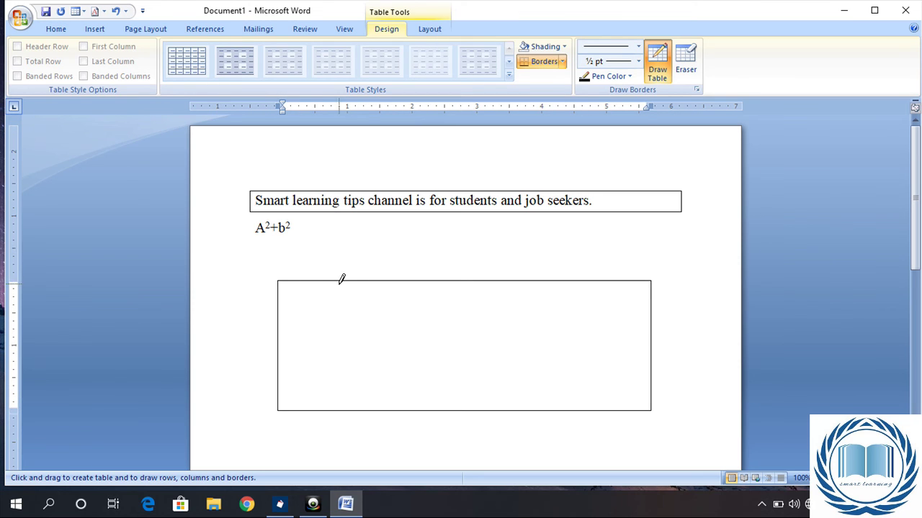
drag(335, 279, 346, 364)
drag(444, 282, 449, 371)
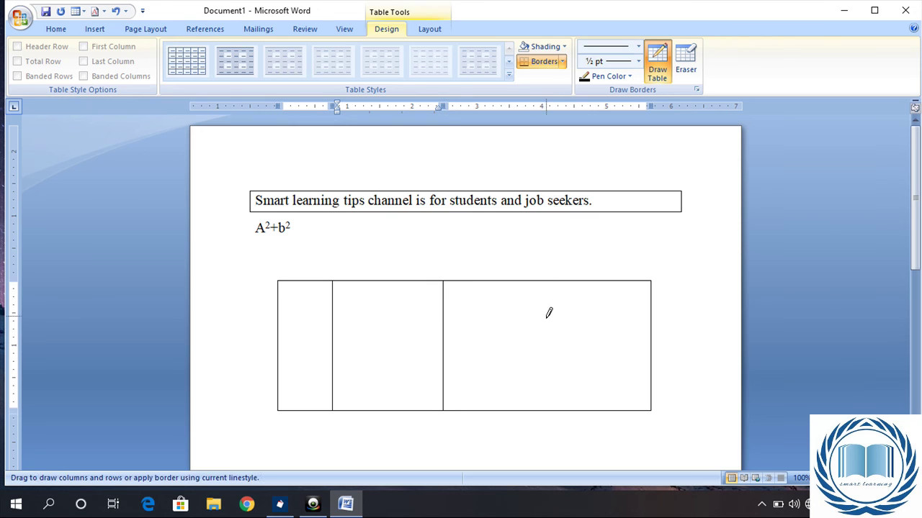
drag(549, 313, 556, 376)
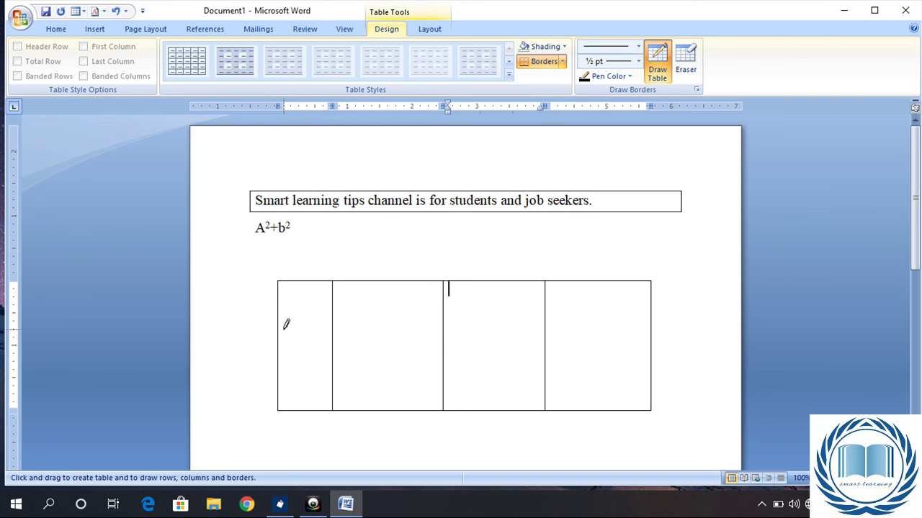
Draw two horizontal lines across the table to make three rows
drag(285, 329, 649, 317)
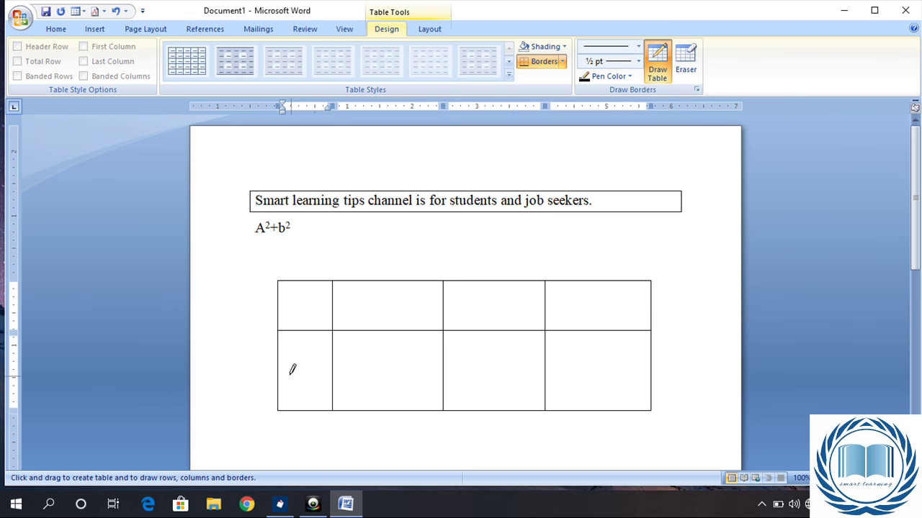
drag(280, 377, 591, 363)
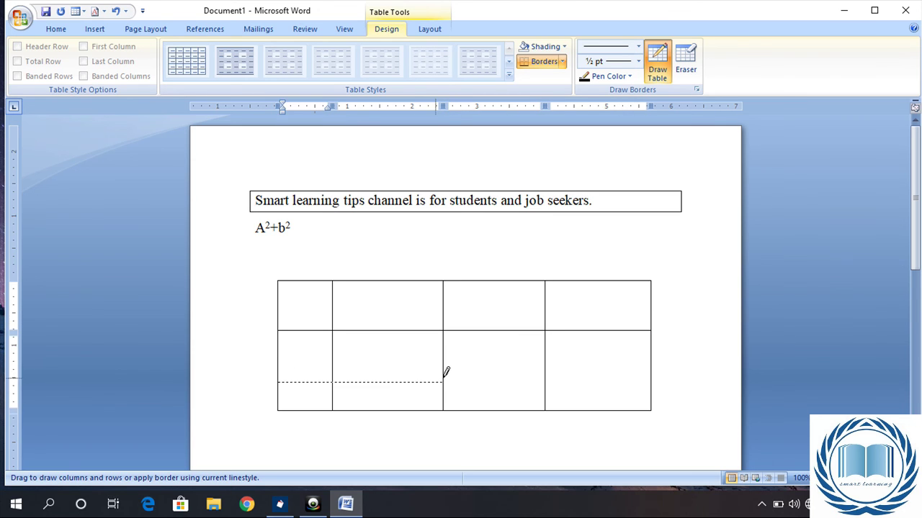
click(603, 362)
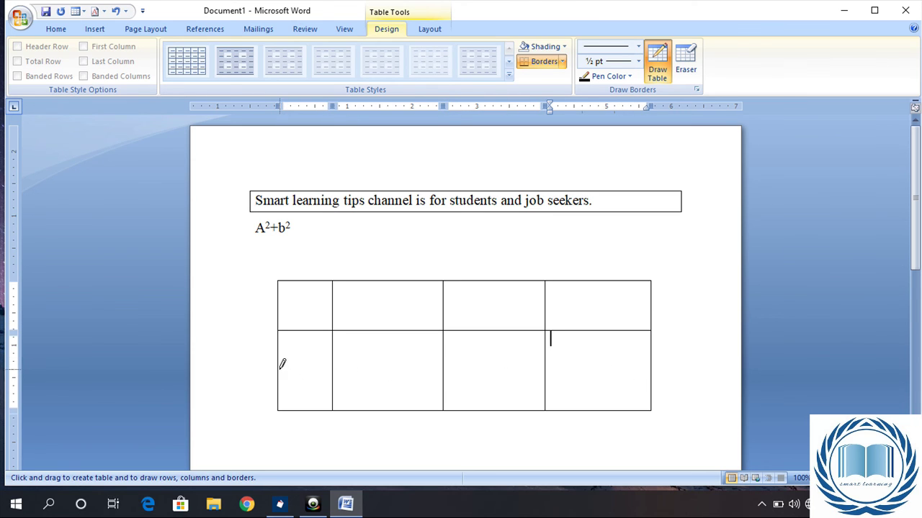
drag(282, 370, 552, 367)
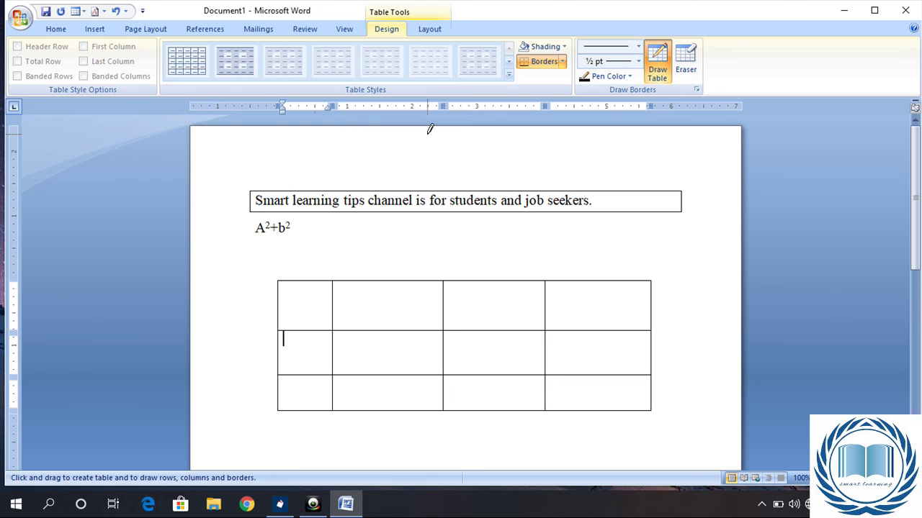
Type 'saff' in the first cell and browse table styles without applying one
click(656, 65)
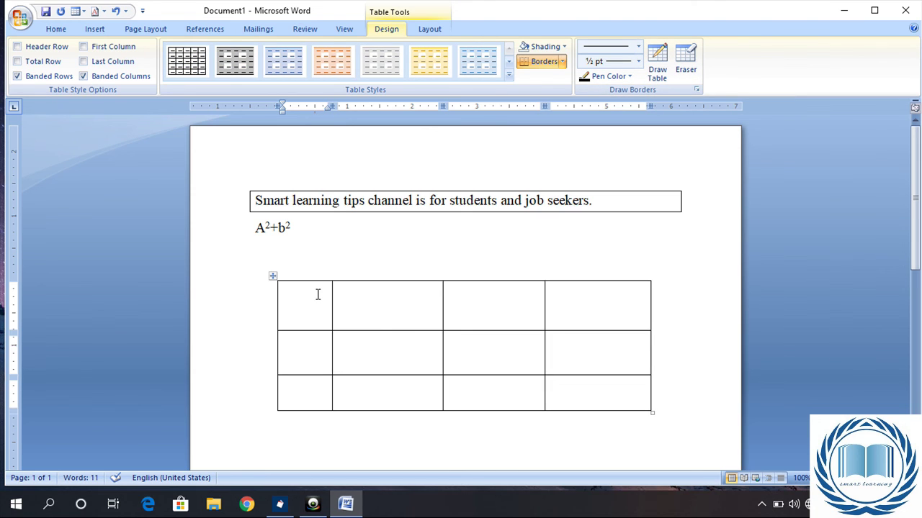
text(s)
text(aff)
click(355, 319)
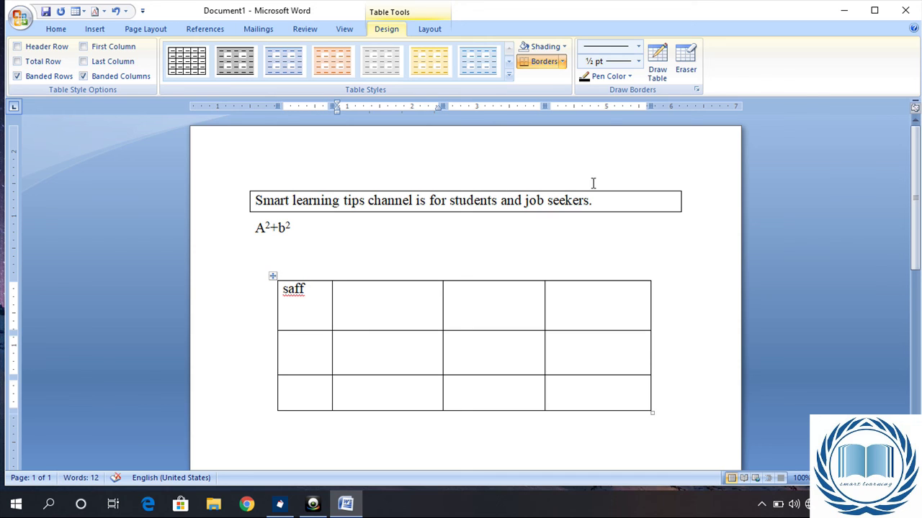
click(509, 76)
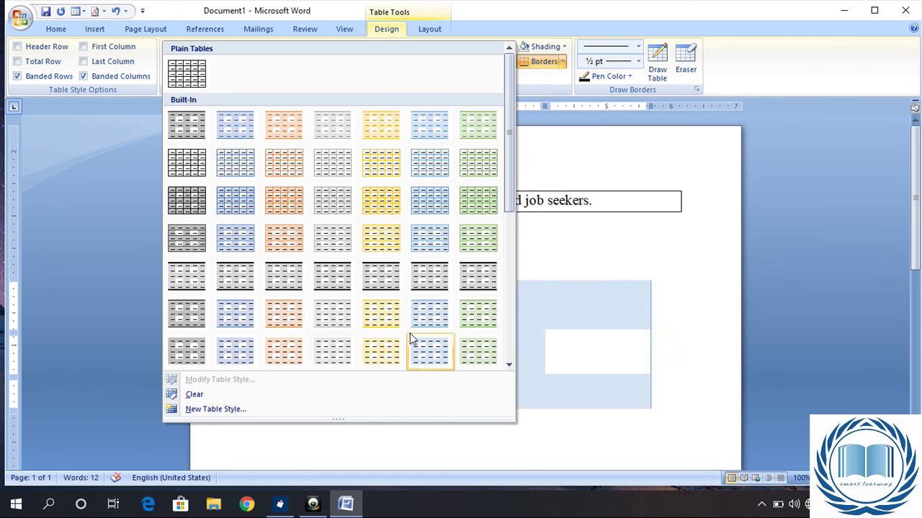
click(581, 154)
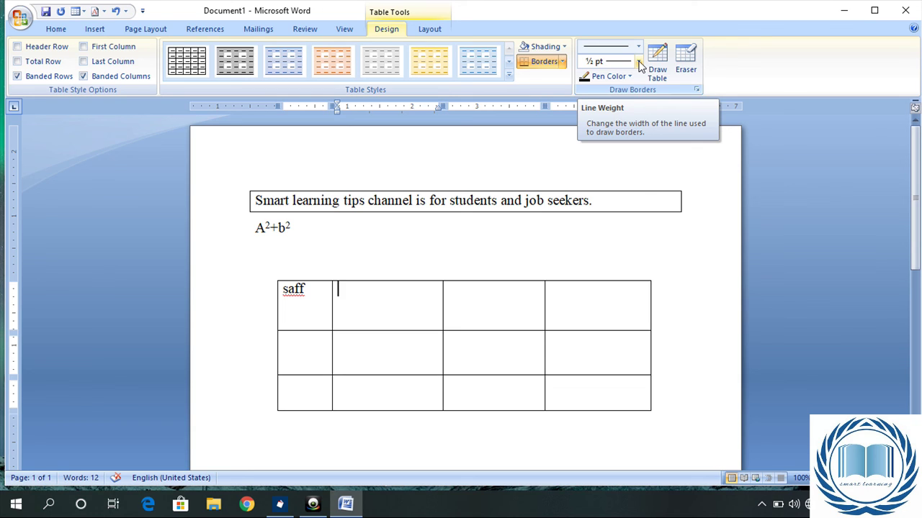
Set the table drawing pen to 3 pt line weight and red colour
click(639, 63)
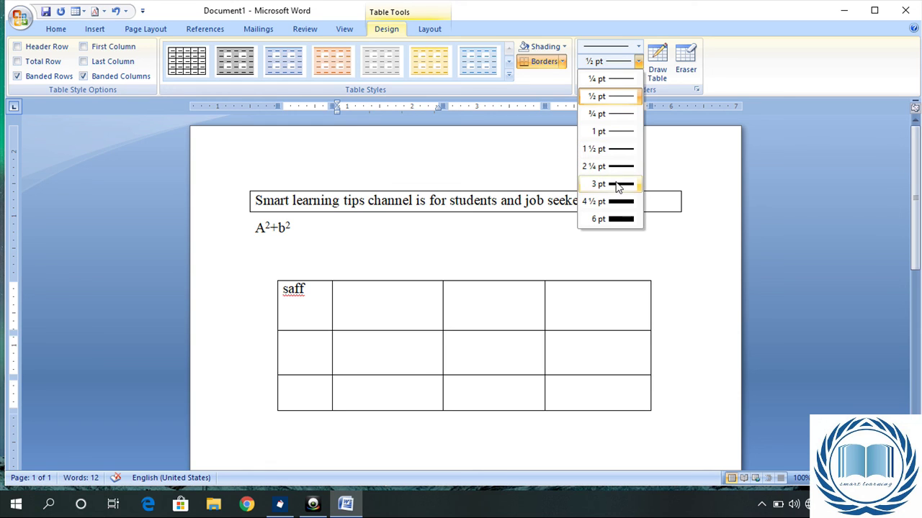
click(618, 185)
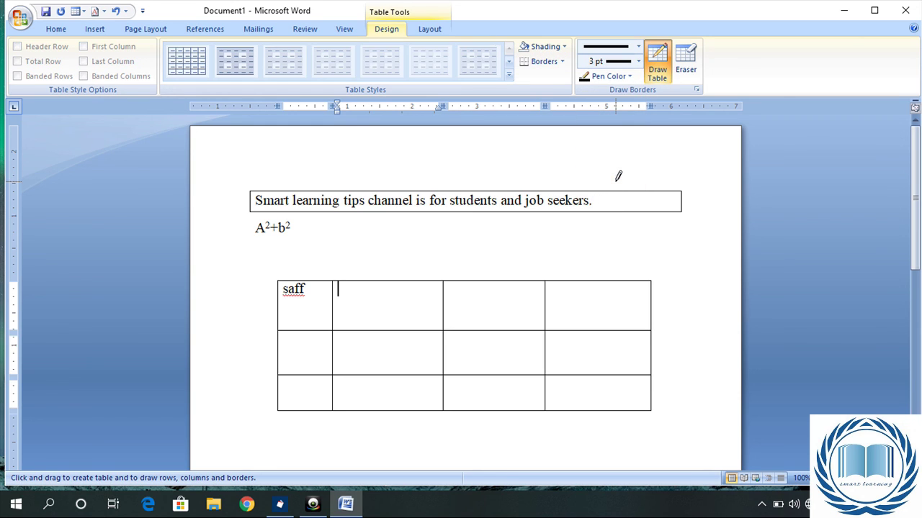
click(630, 79)
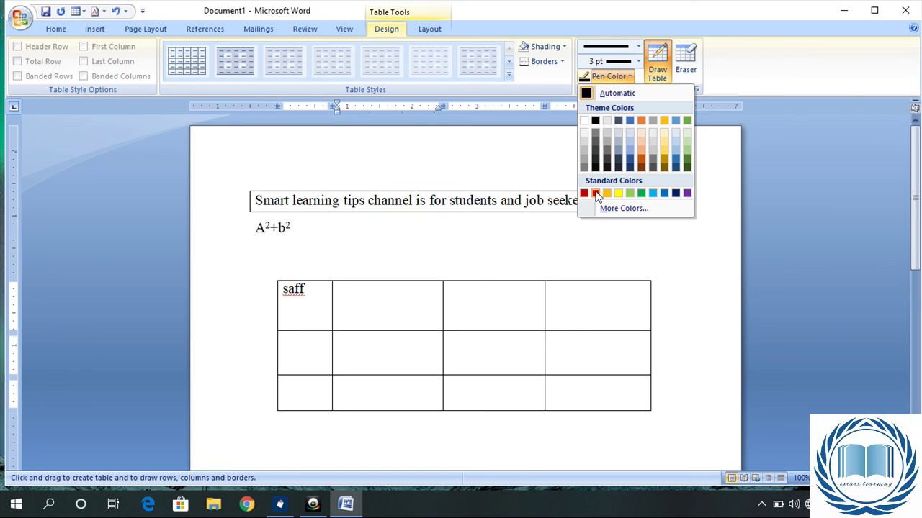
click(595, 194)
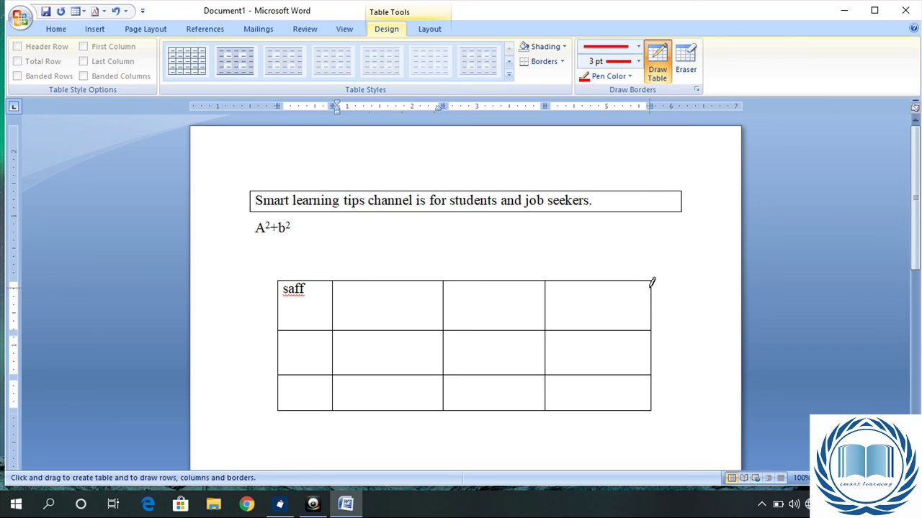
Redraw the table's right edge and bottom edge in red 3 pt
drag(653, 282, 654, 333)
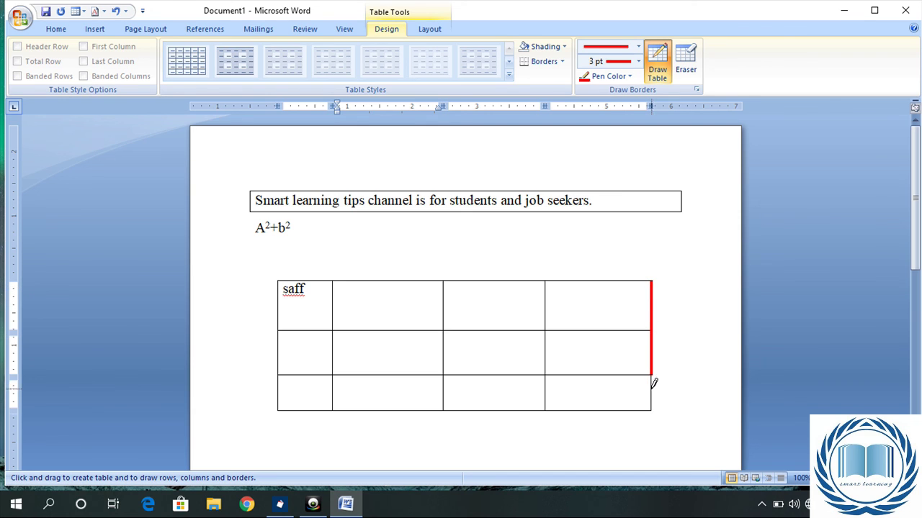
drag(653, 380, 653, 387)
click(617, 409)
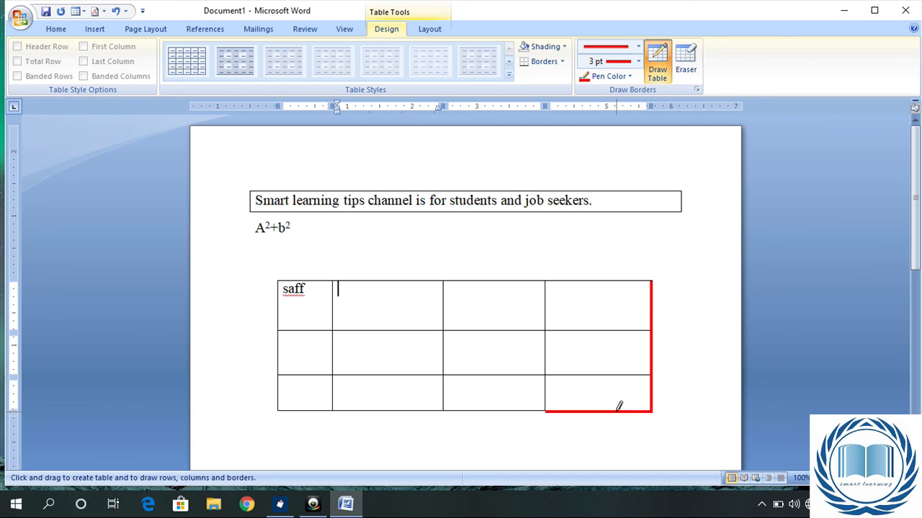
click(468, 409)
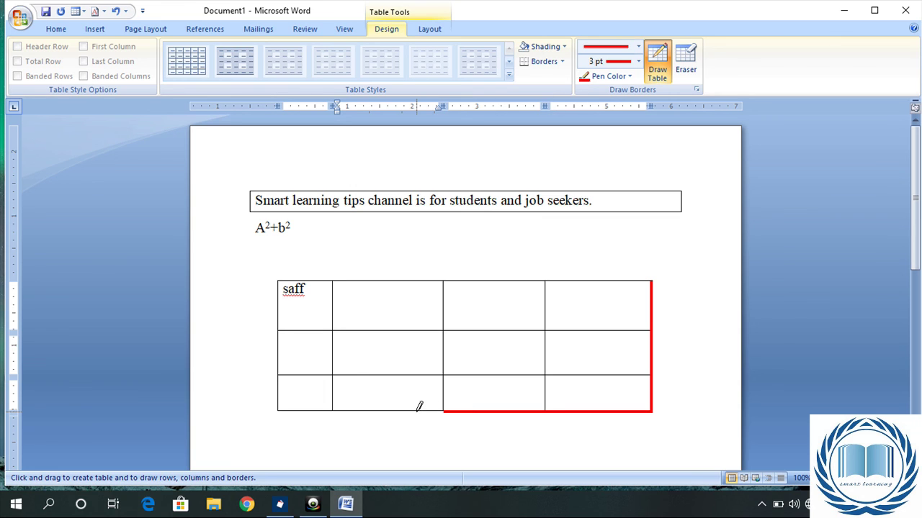
click(420, 409)
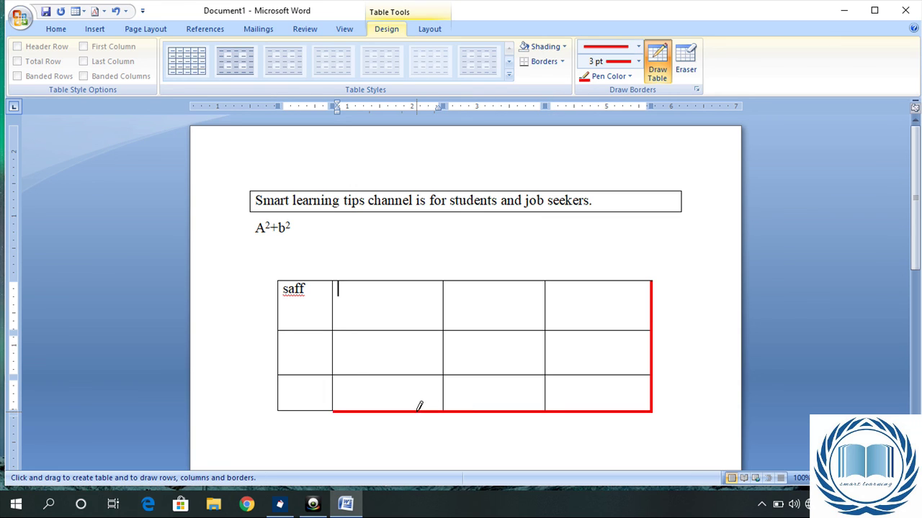
click(311, 409)
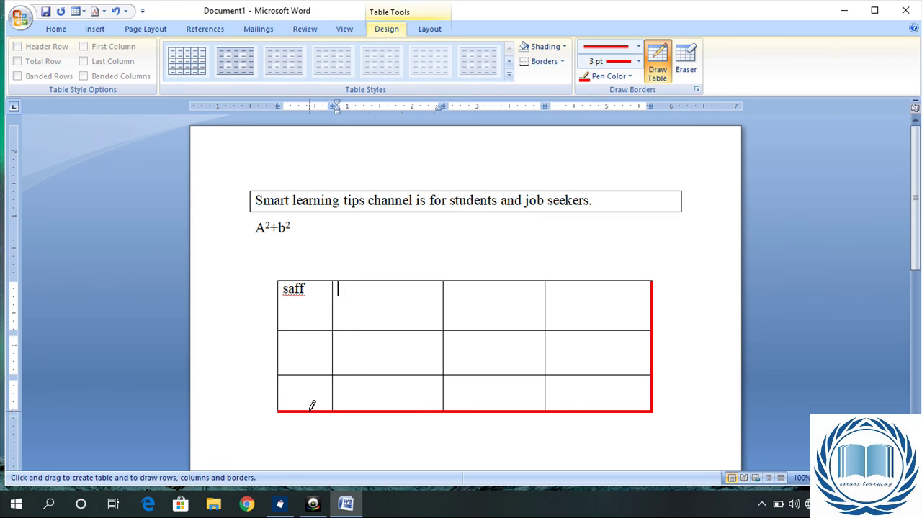
Redraw the left edge of all three rows in red, then turn off Draw Table
click(278, 376)
click(278, 304)
click(278, 339)
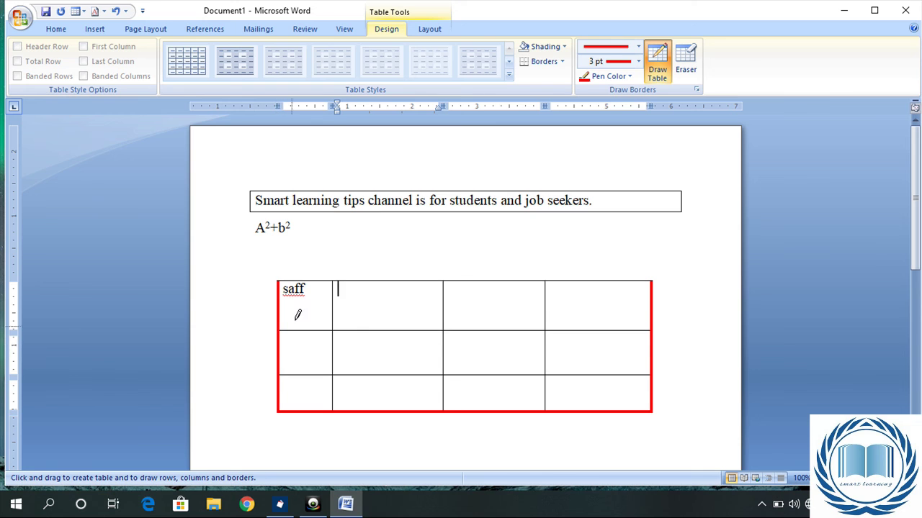
click(655, 70)
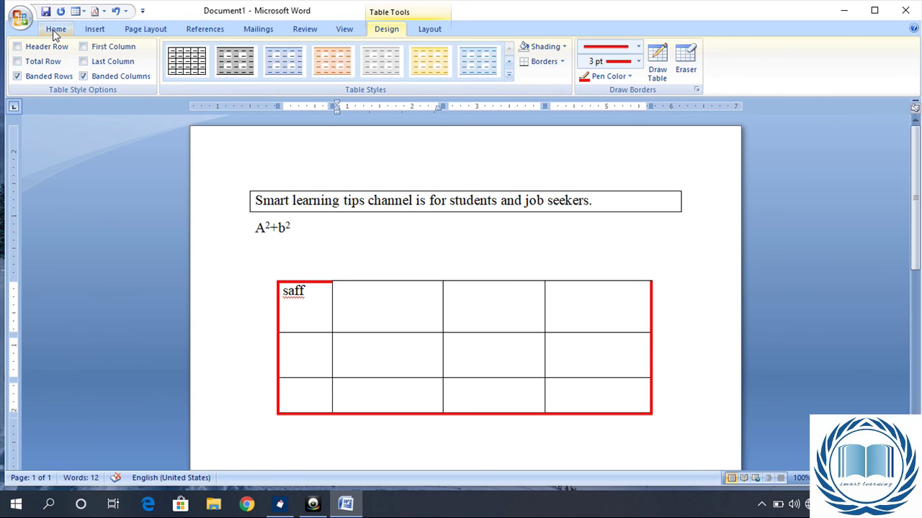
click(53, 30)
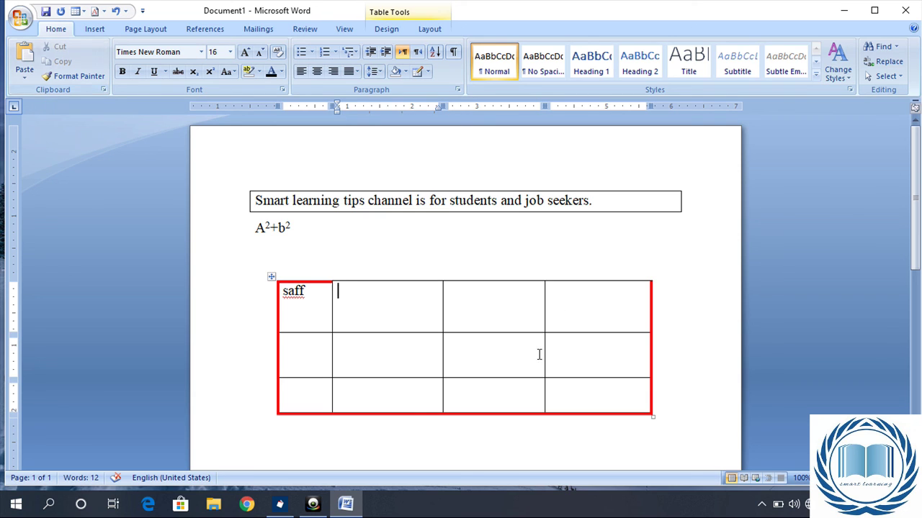
Select the whole document with Ctrl+A and cut it
key(ctrl+a)
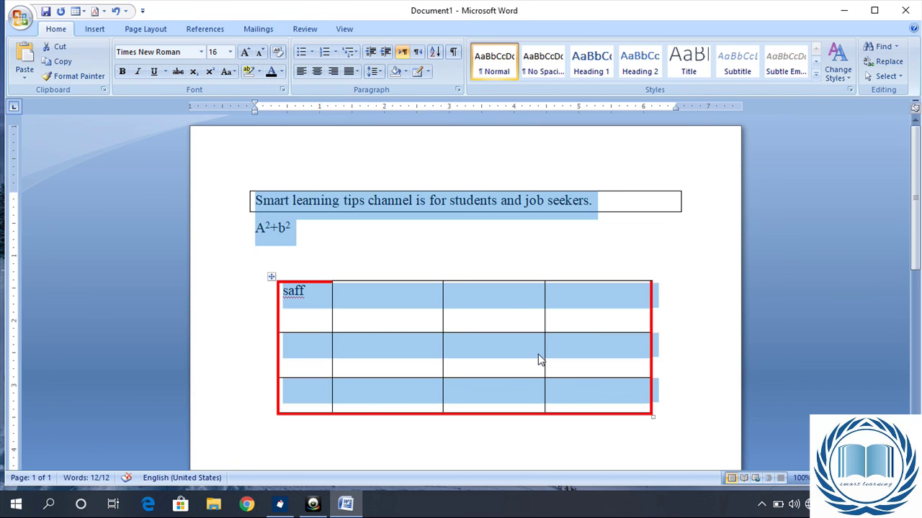
click(60, 47)
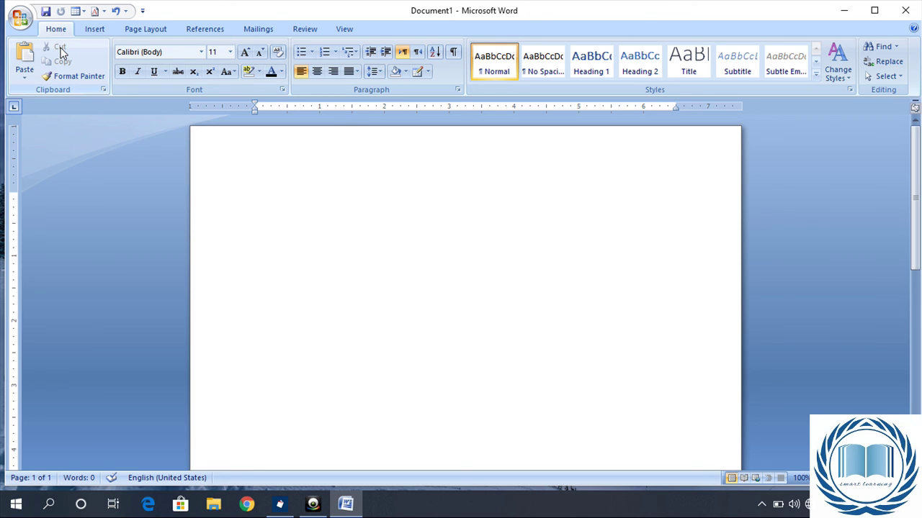